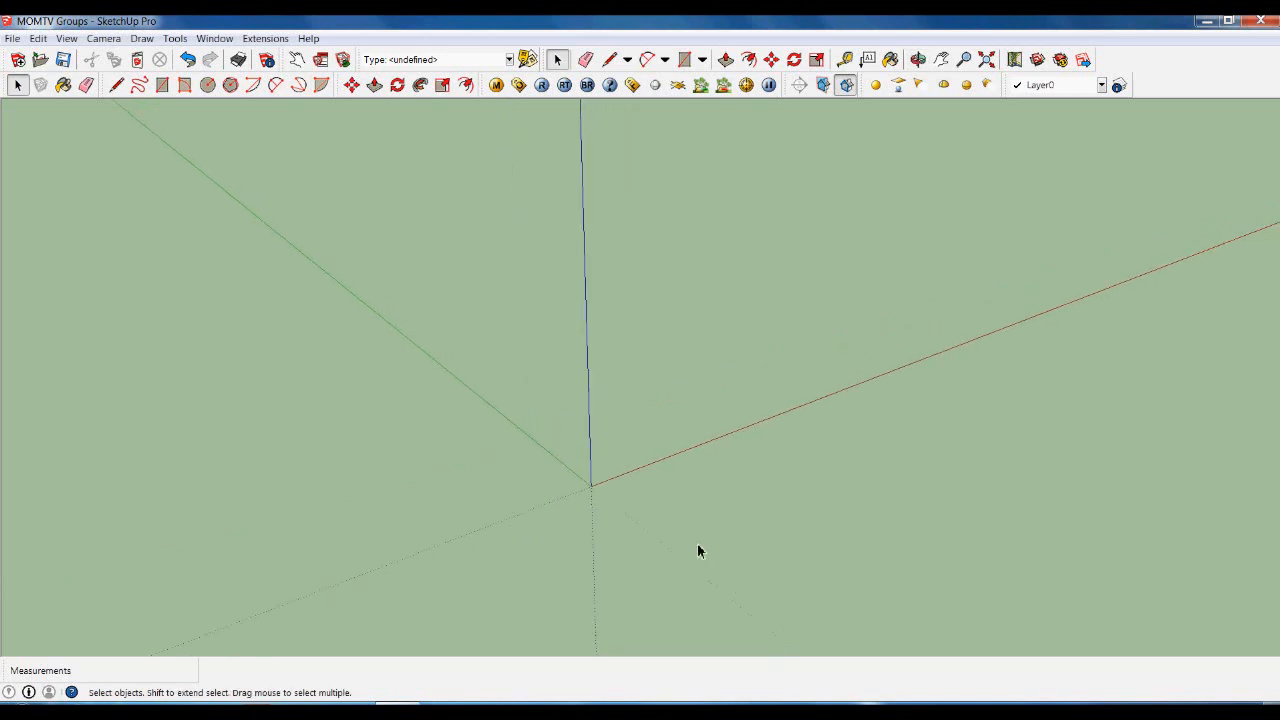
- Draw a 1.9 by 35 cm rectangle on the ground plane, starting at the origin
key(r)
click(591, 487)
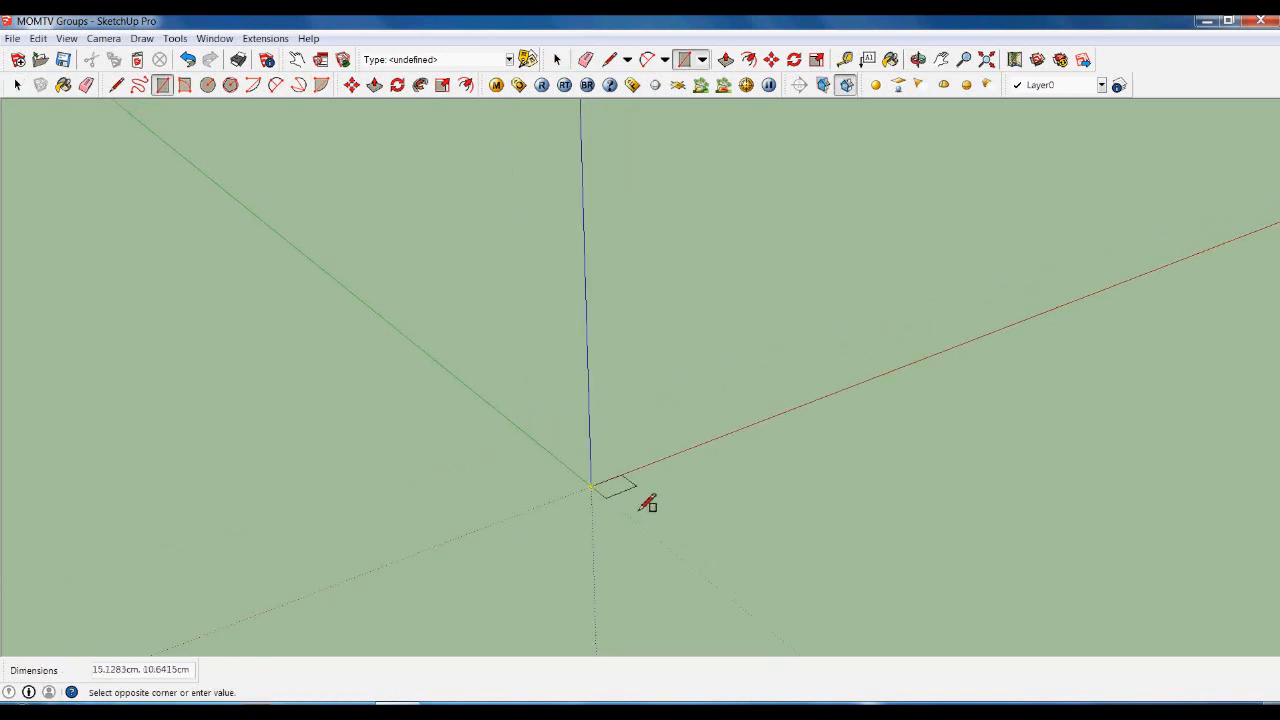
text(1.9,35)
key(Return)
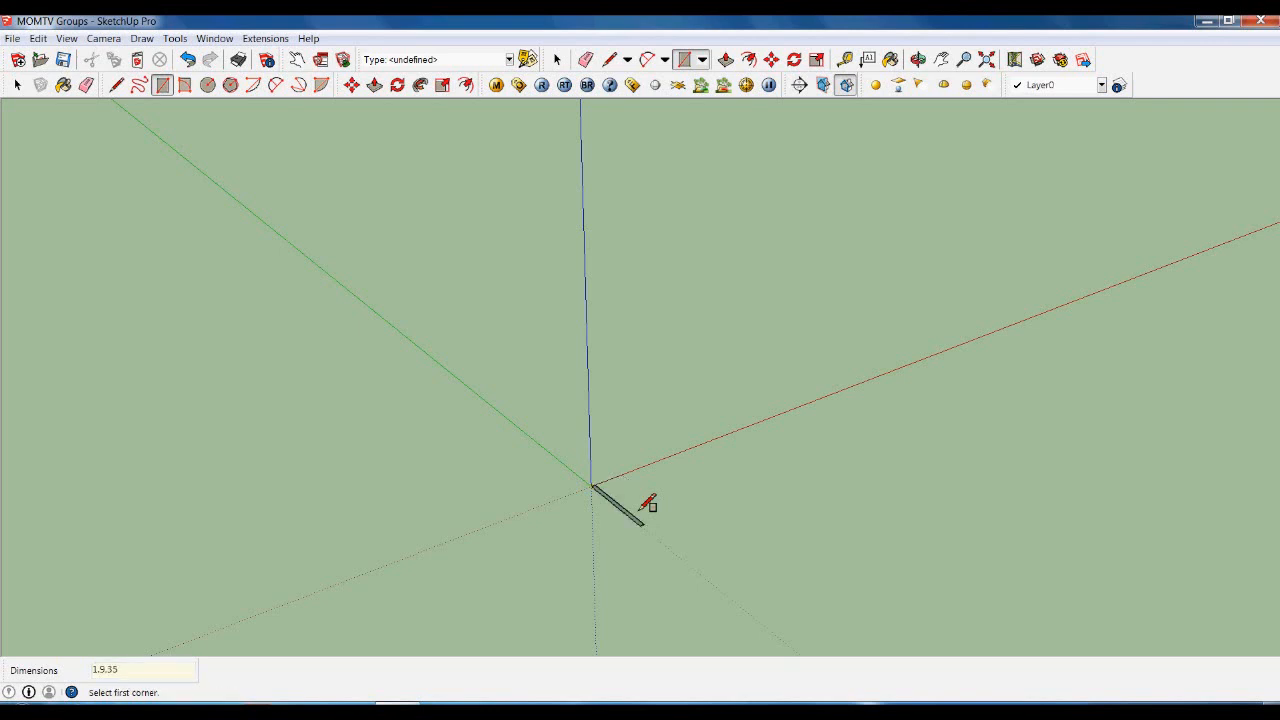
- Extrude the rectangle upward 5 cm into a solid board
middle_drag(643, 589, 618, 513)
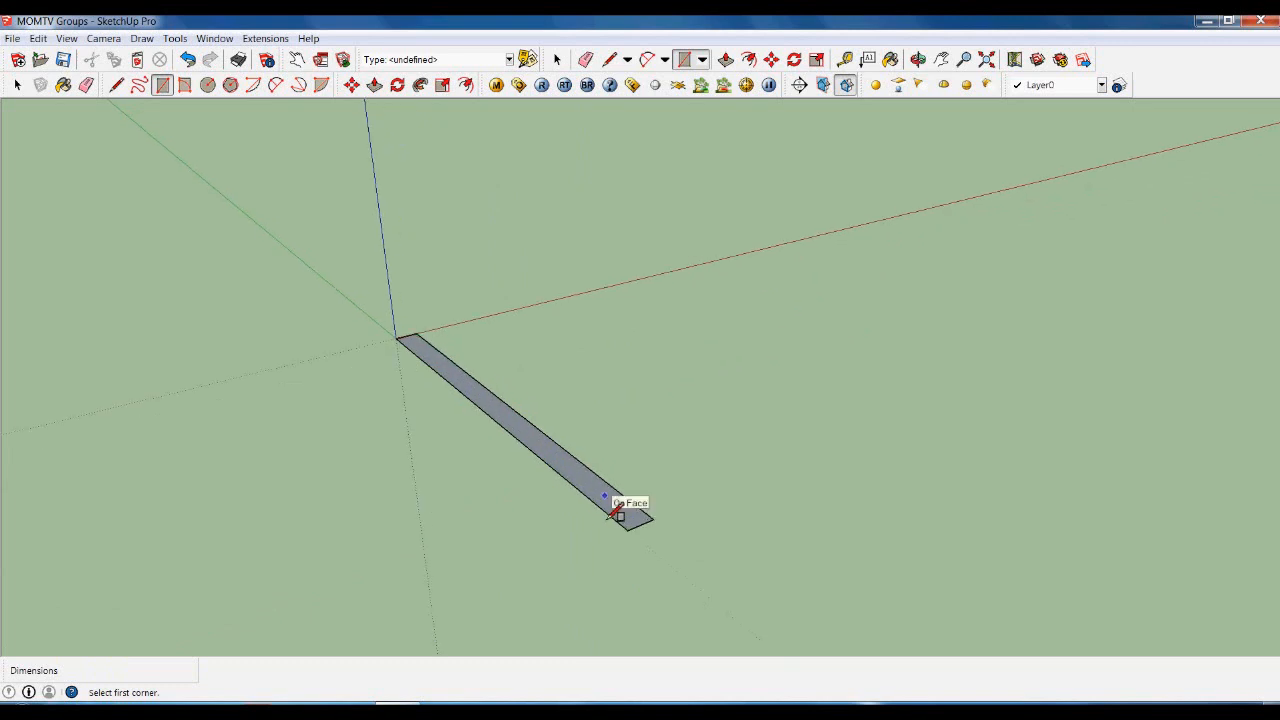
key(p)
drag(623, 514, 625, 415)
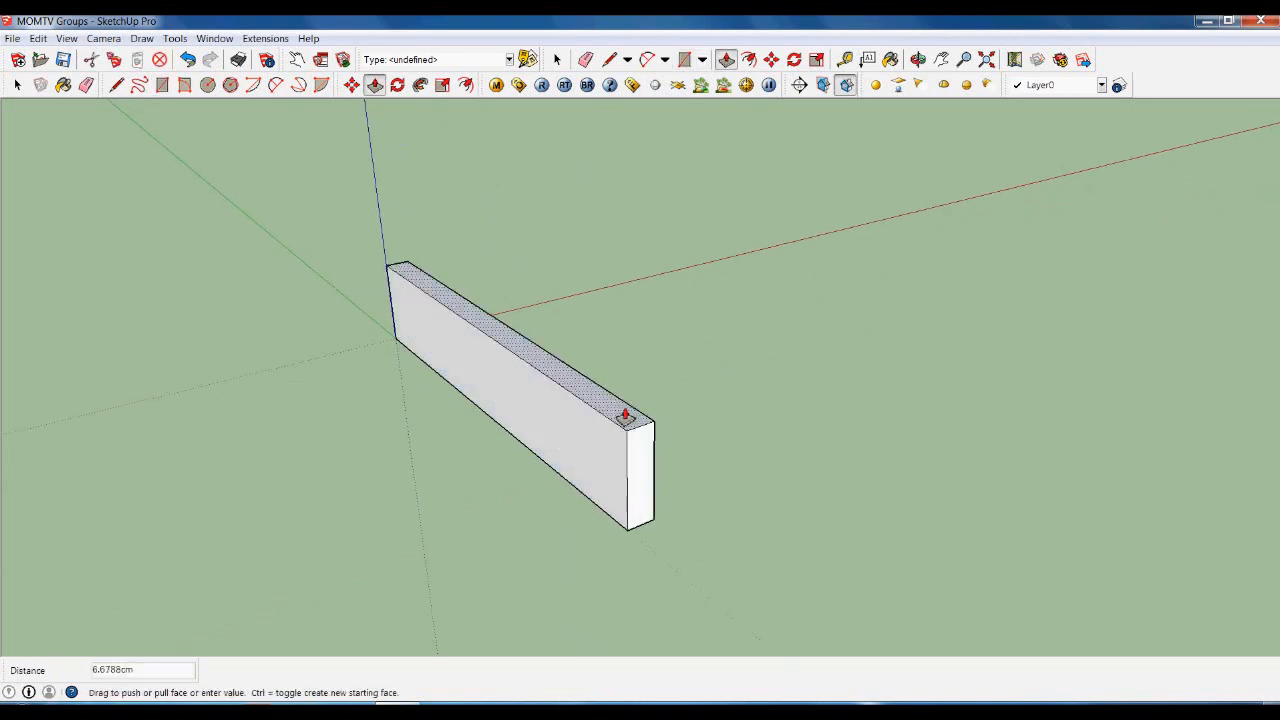
text(5)
key(Return)
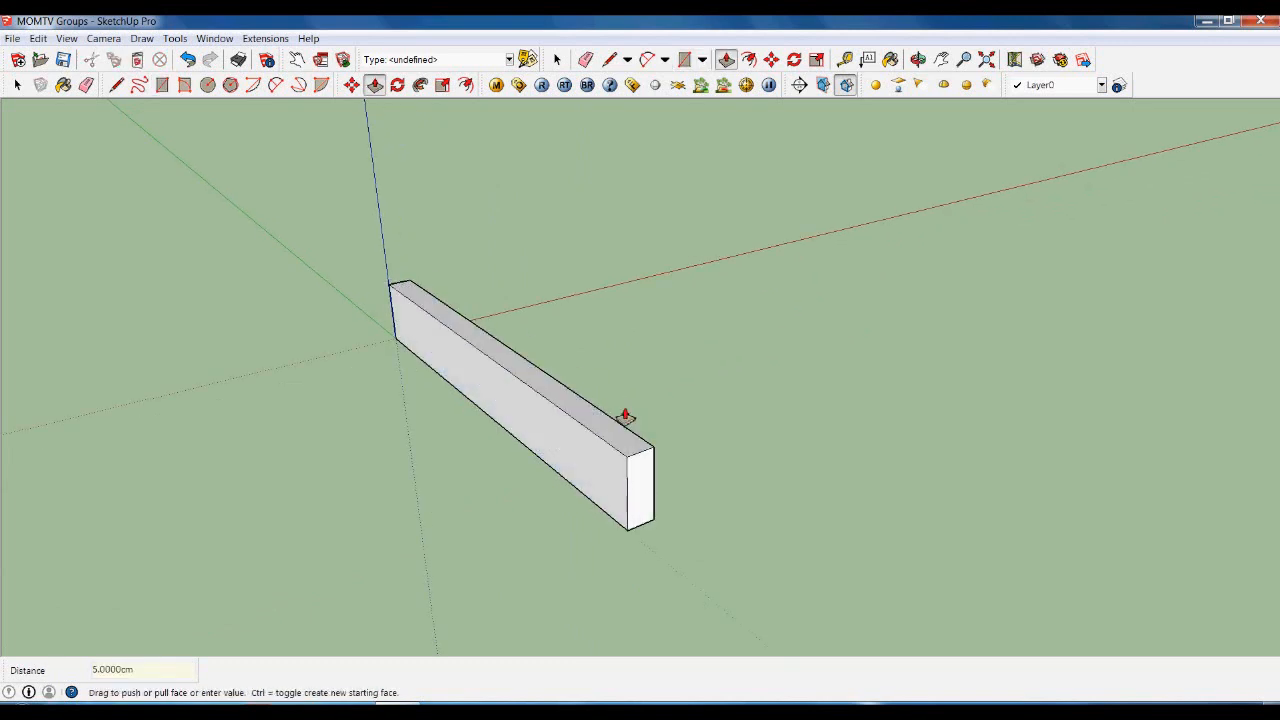
key(space)
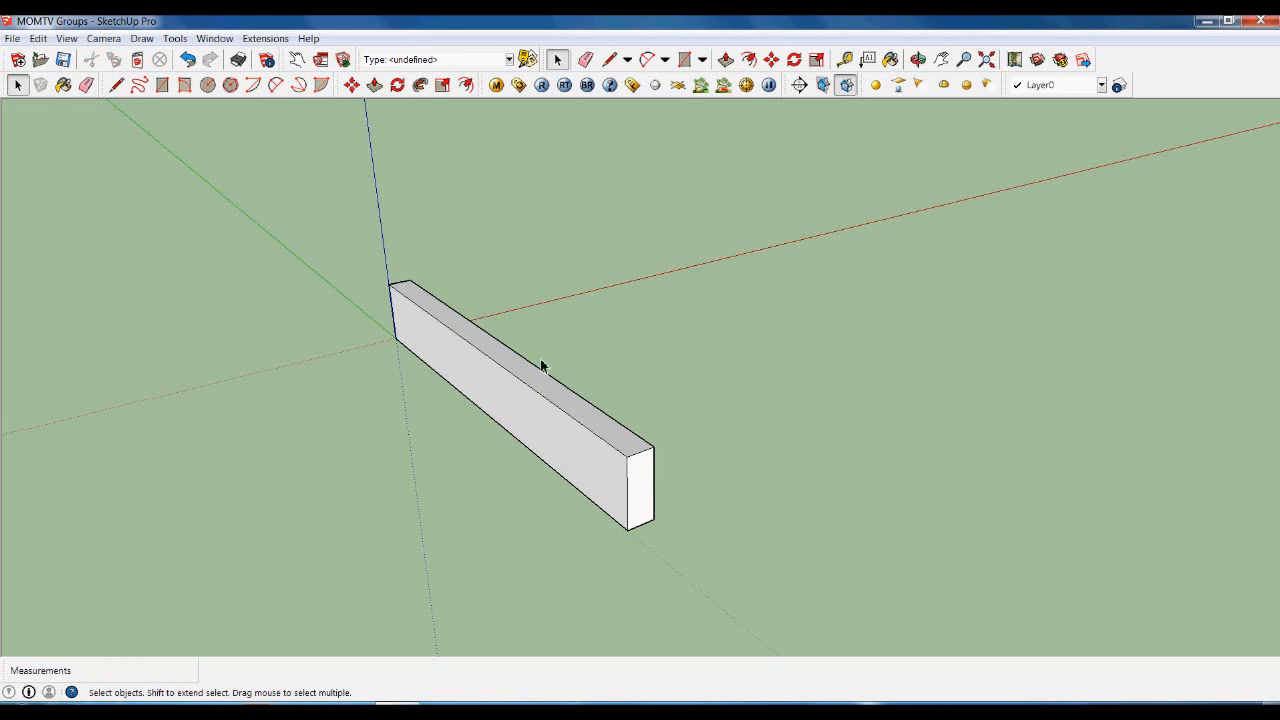
- Select all faces and edges of the board and make them a group
triple_click(536, 425)
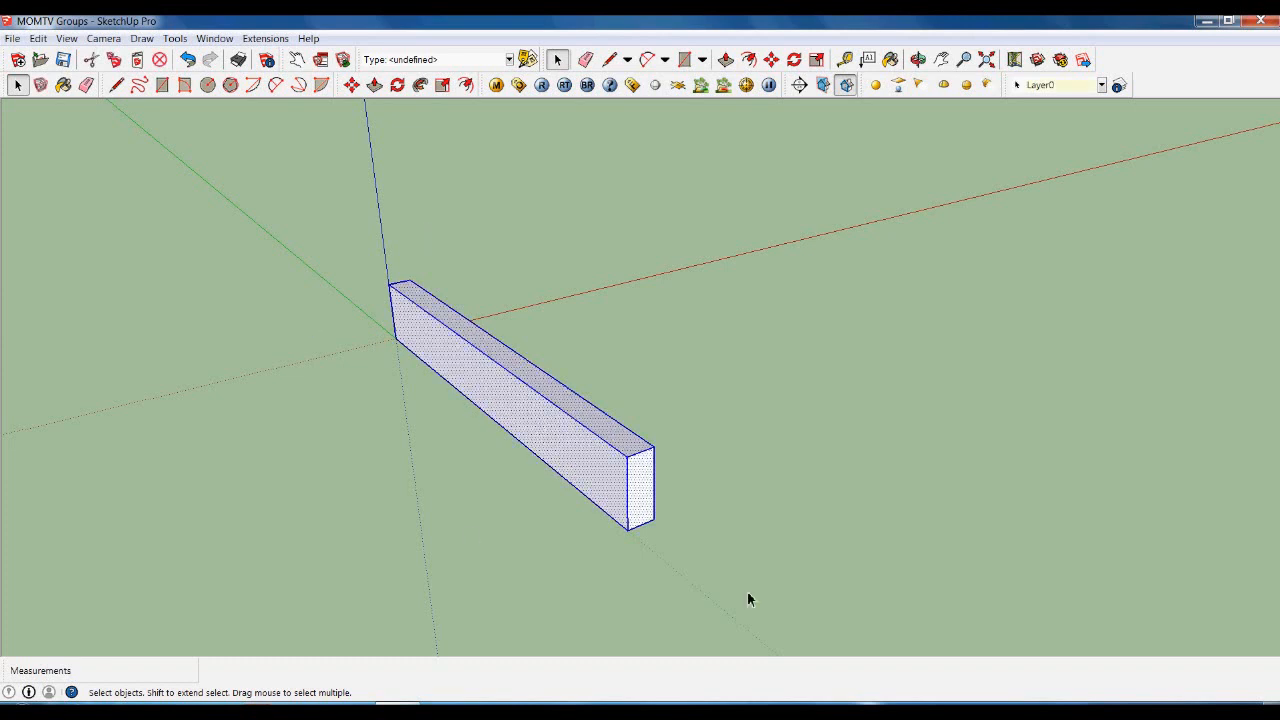
right_click(590, 452)
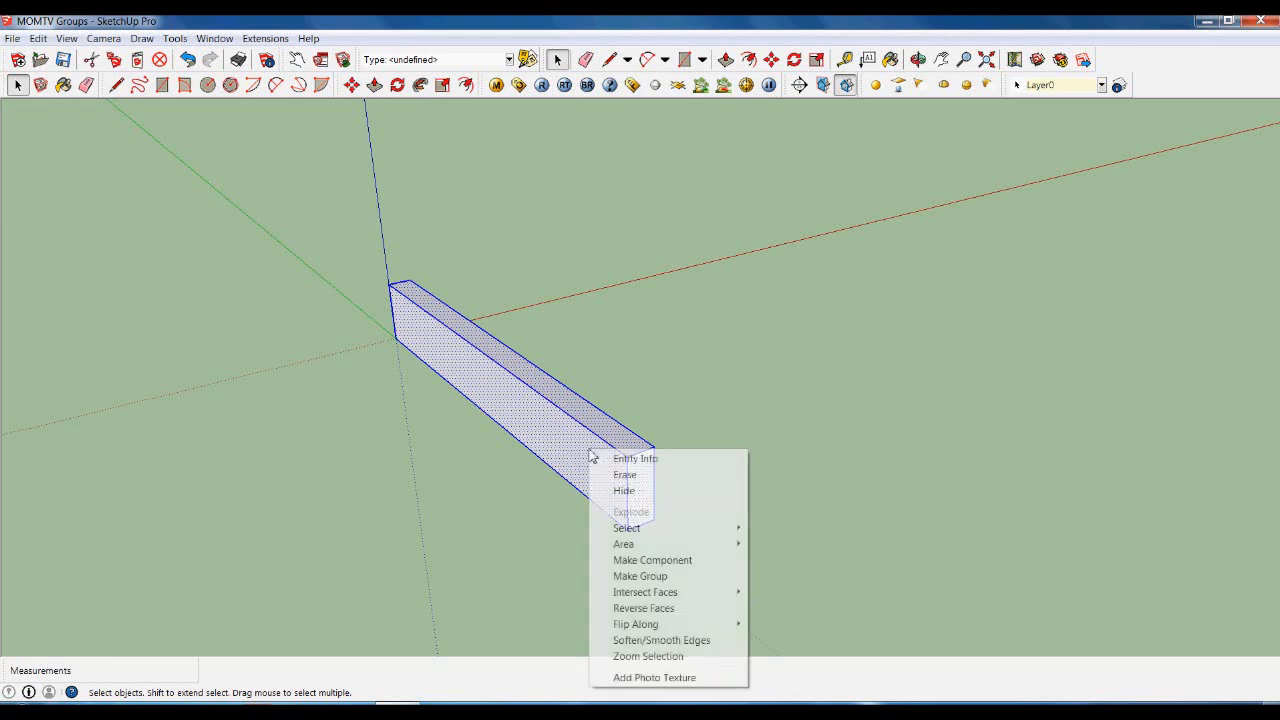
click(668, 578)
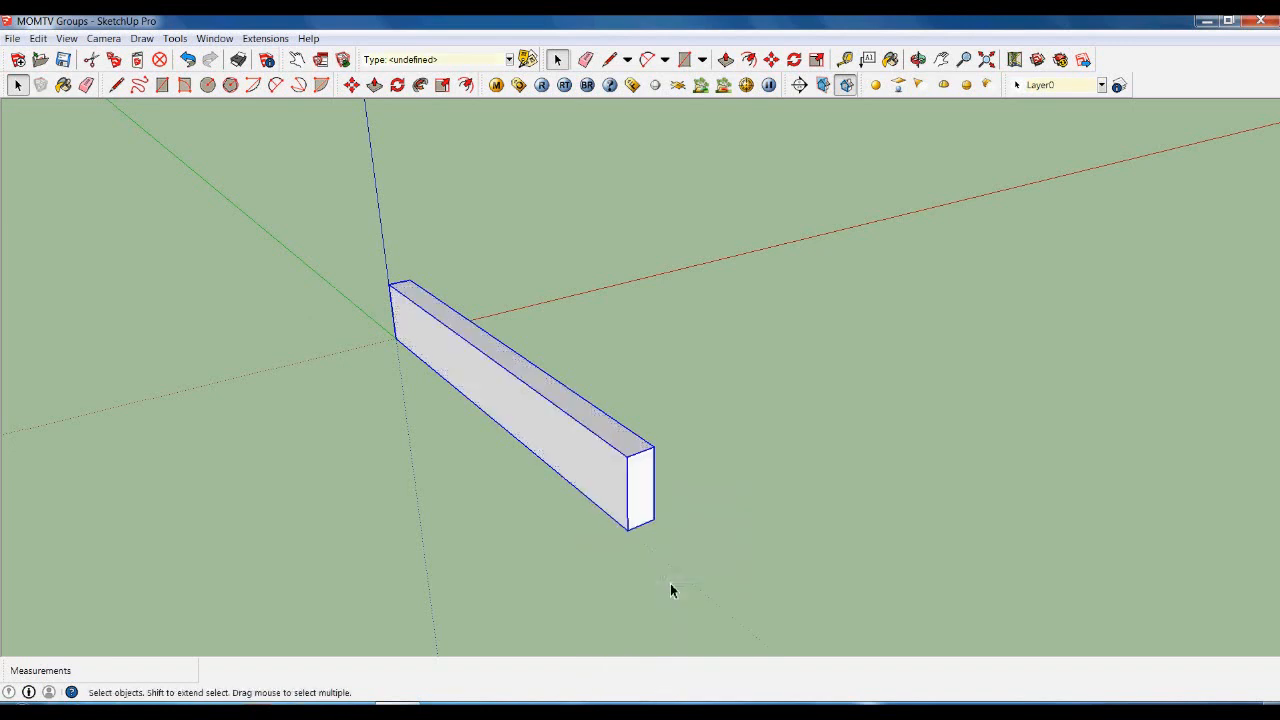
- Copy the grouped board 100 cm along the red axis and multiply the copy into an evenly spaced row
key(m)
click(670, 590)
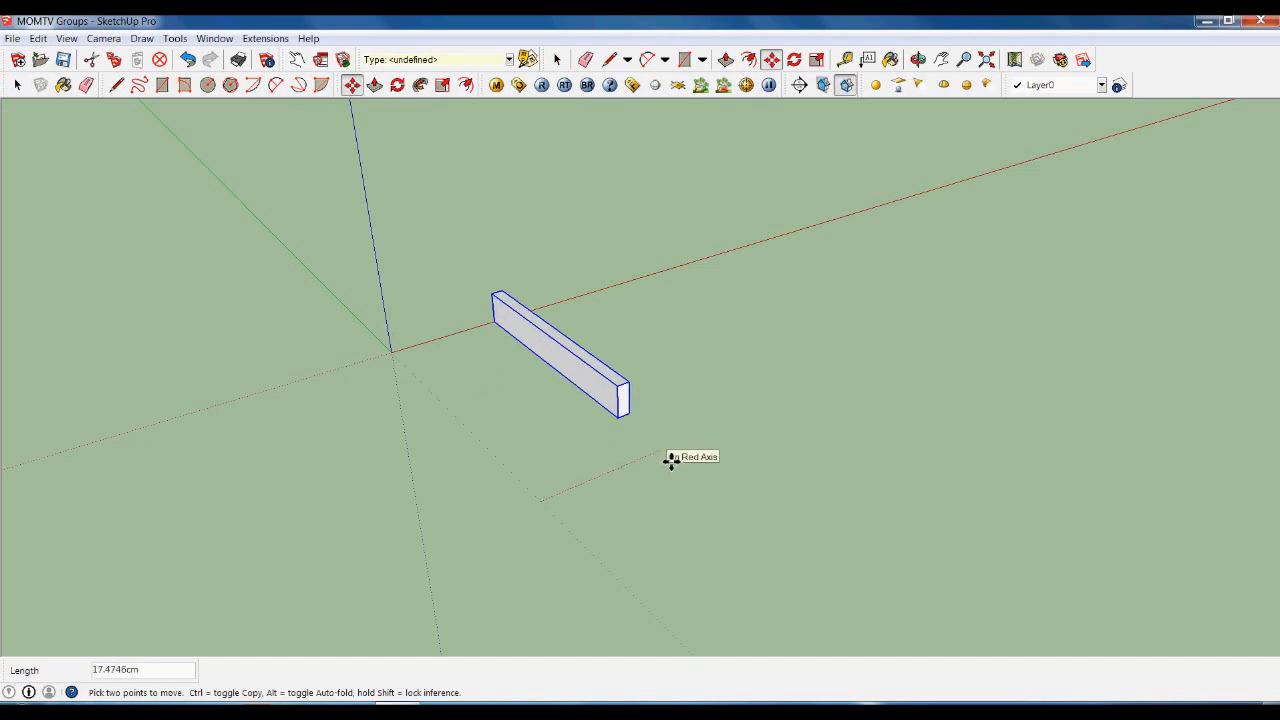
key(ctrl)
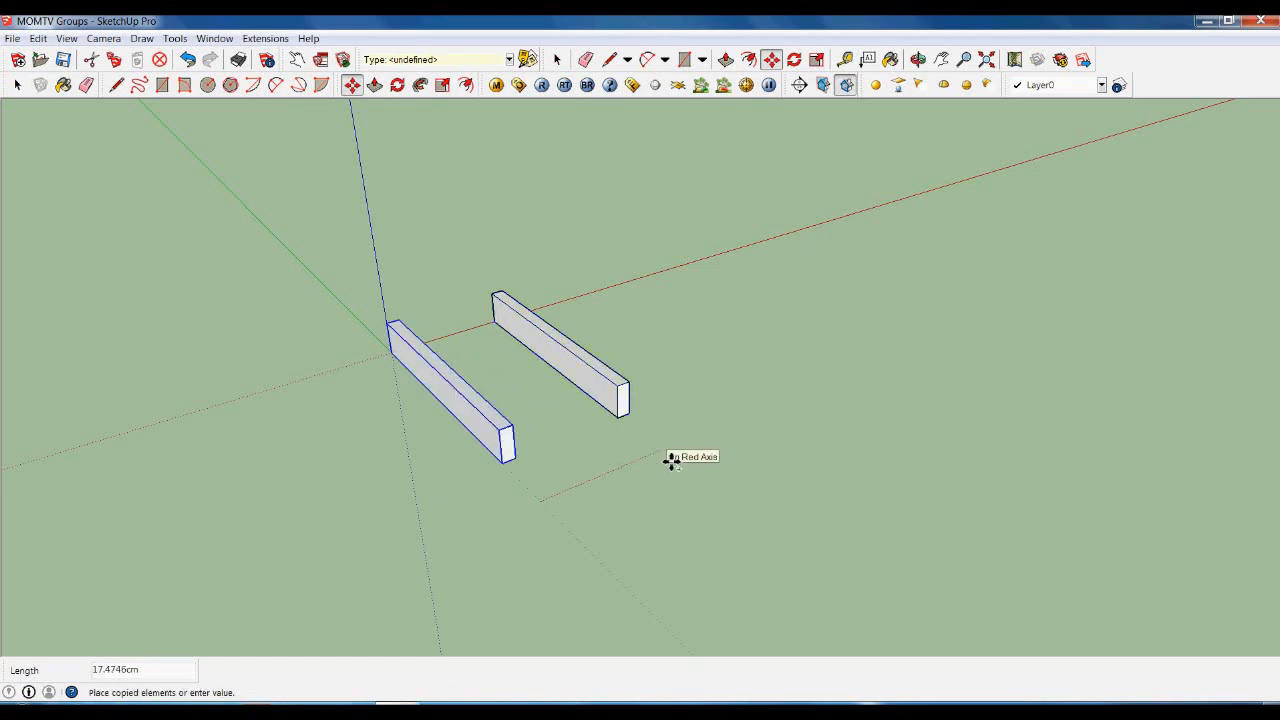
text(100)
key(Return)
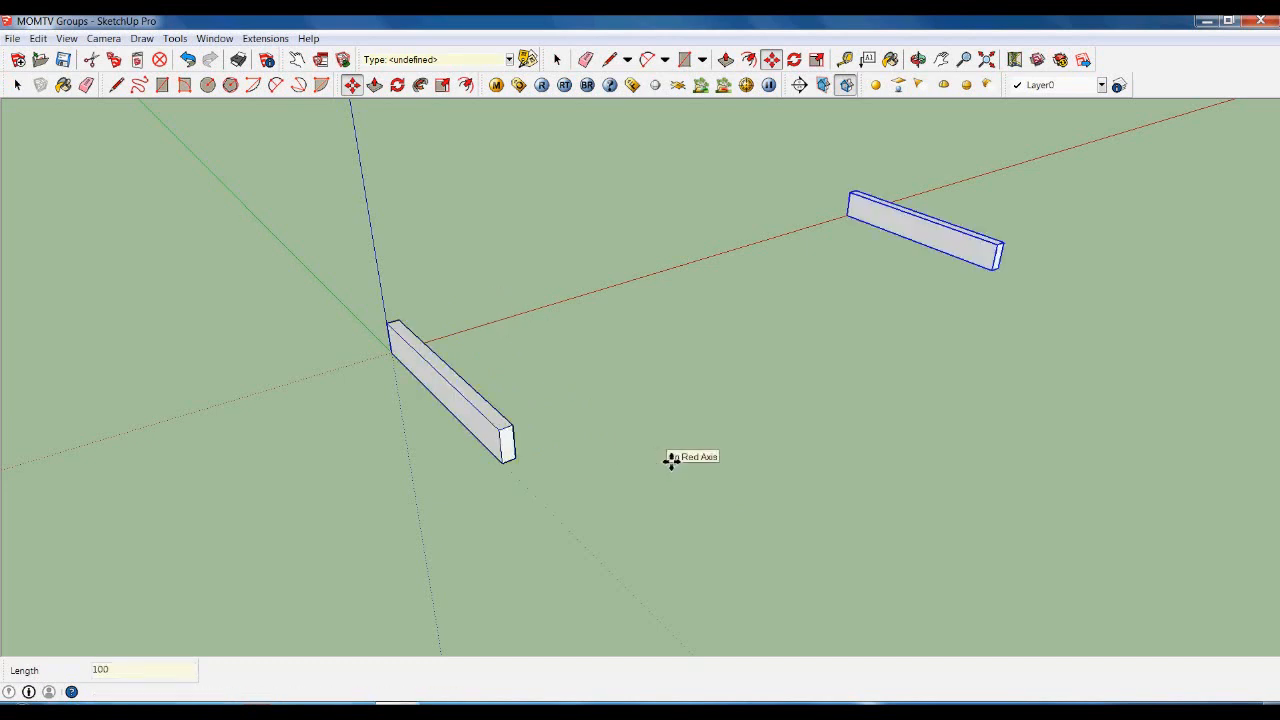
text(*)
key(Return)
key(space)
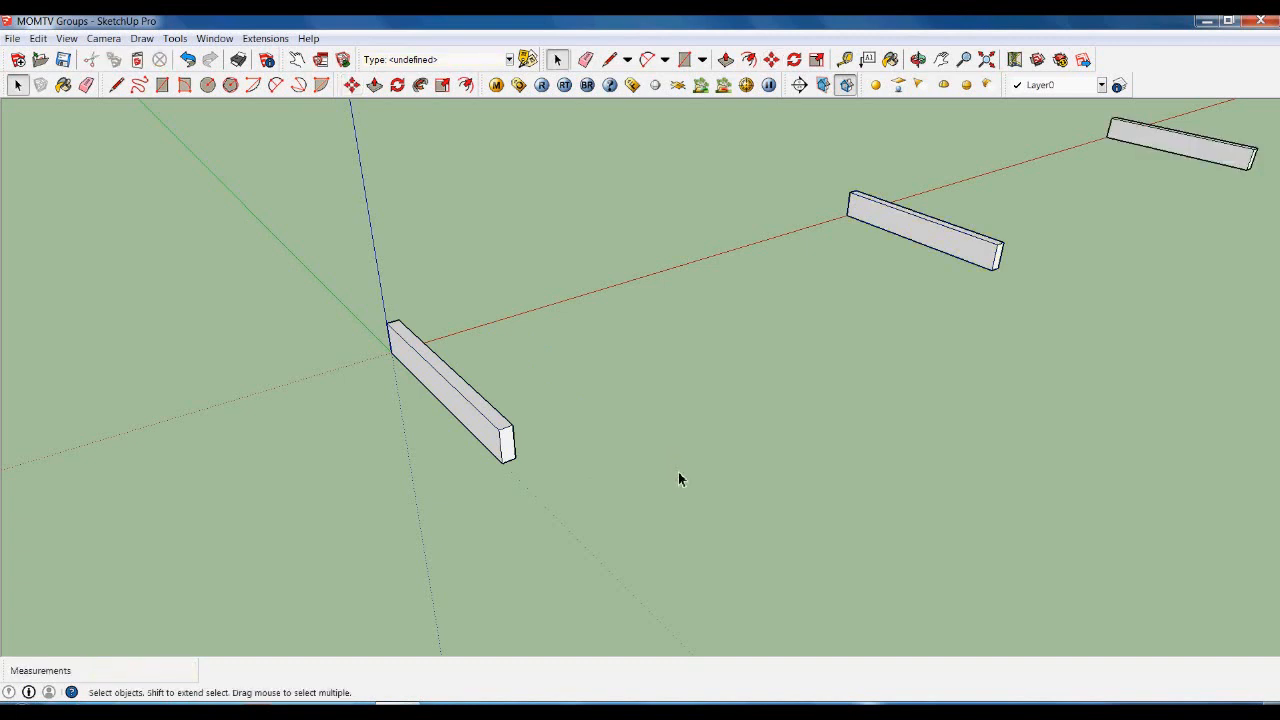
- Place a guide line 80 cm from the first board, parallel to its long side
scroll(600, 460, down, 3)
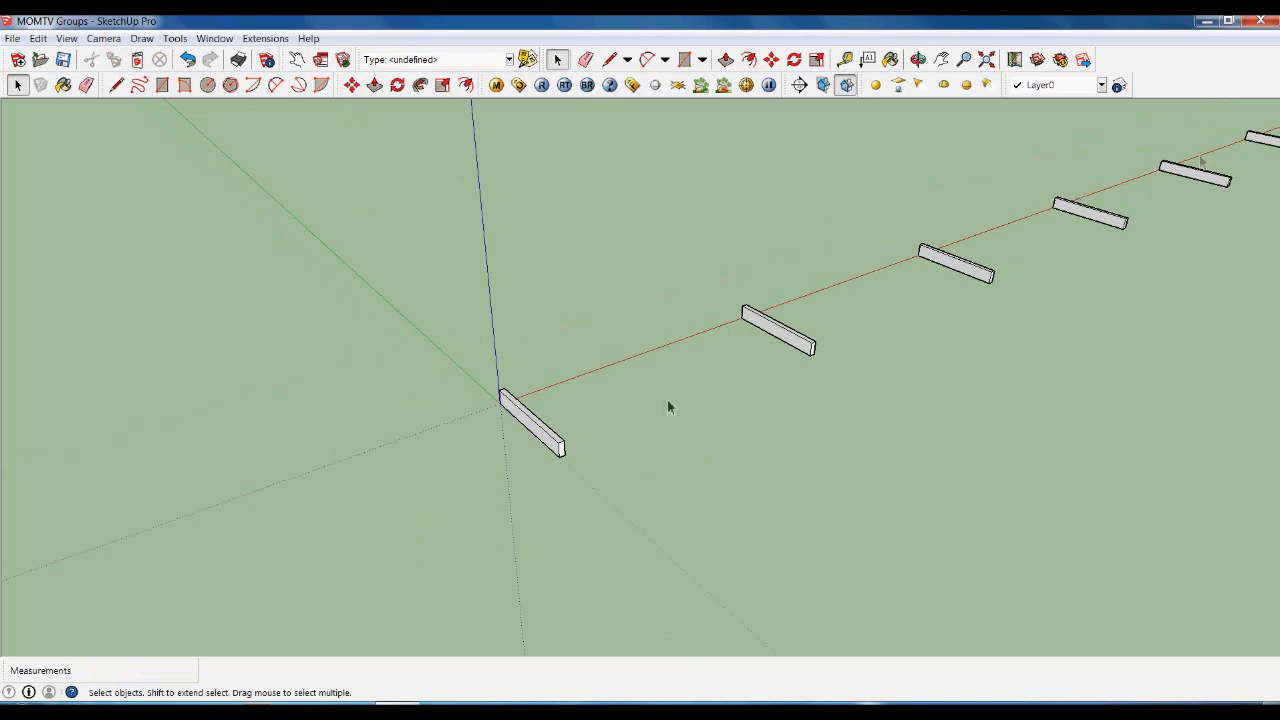
scroll(539, 446, up, 2)
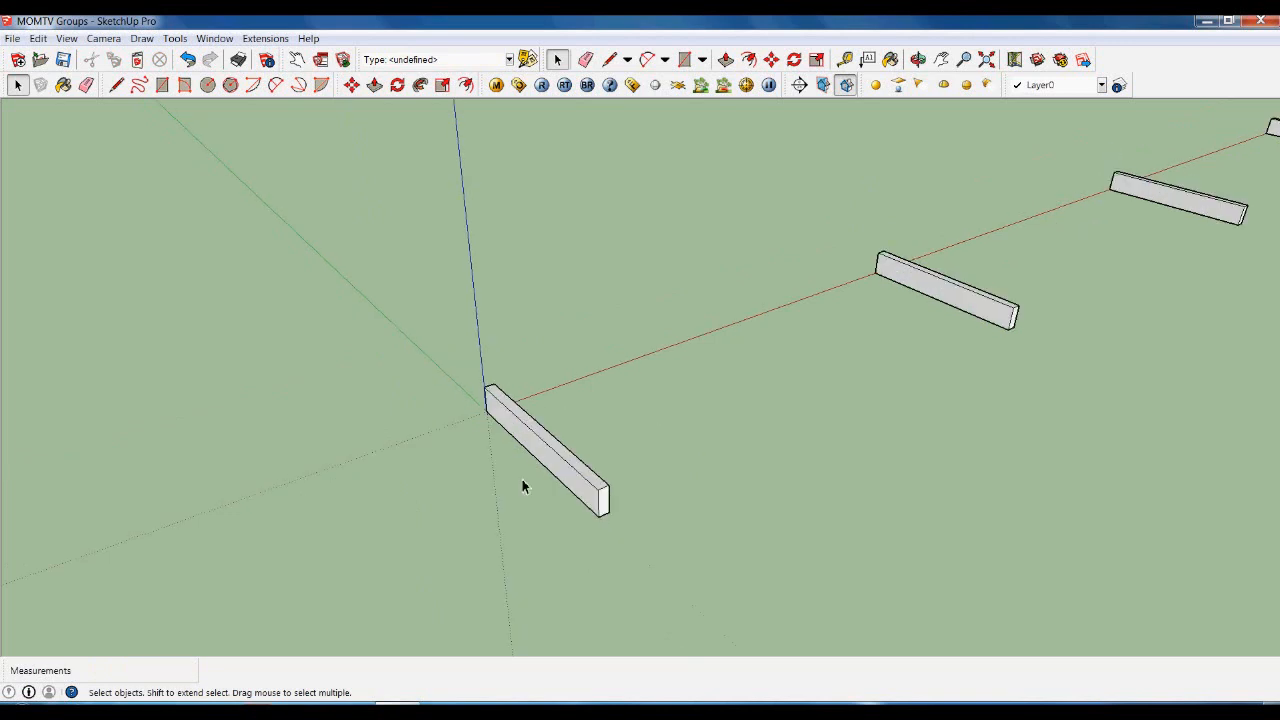
key(t)
click(545, 463)
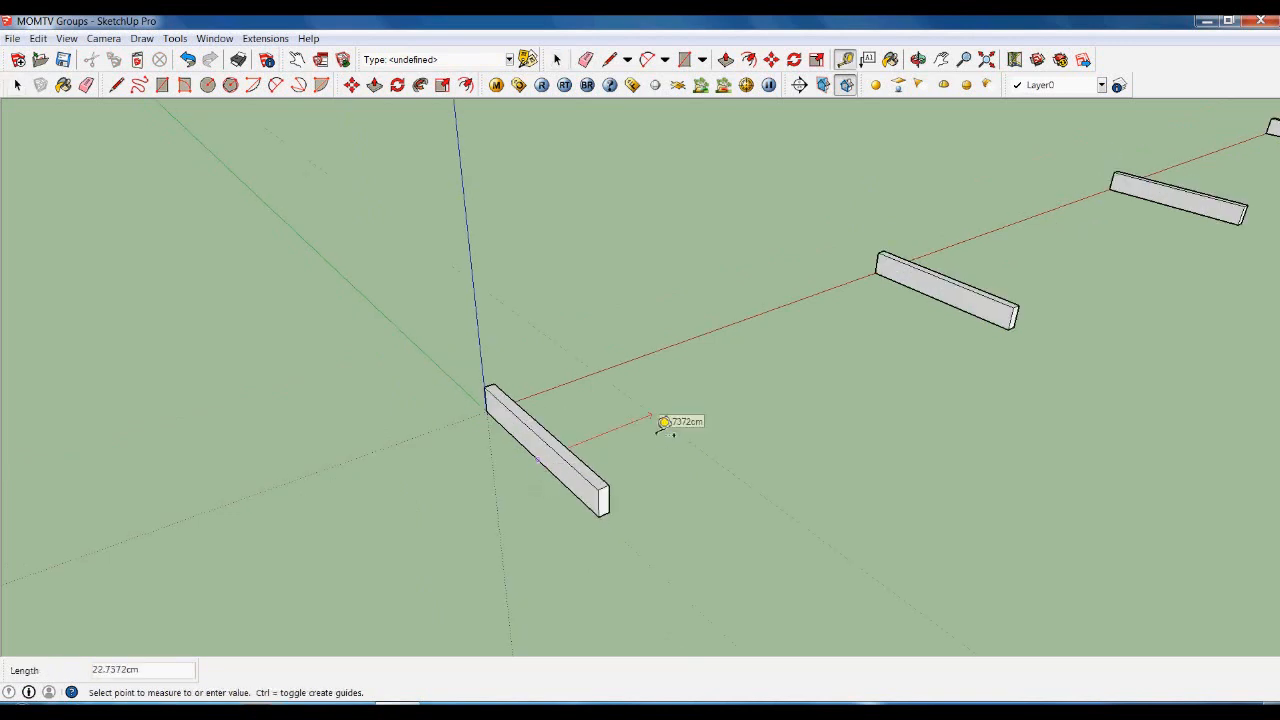
text(80)
key(Return)
key(space)
- Open the crosswise board's group for editing and extend its free end to meet the first short board
middle_drag(957, 409, 749, 497)
scroll(750, 495, up, 5)
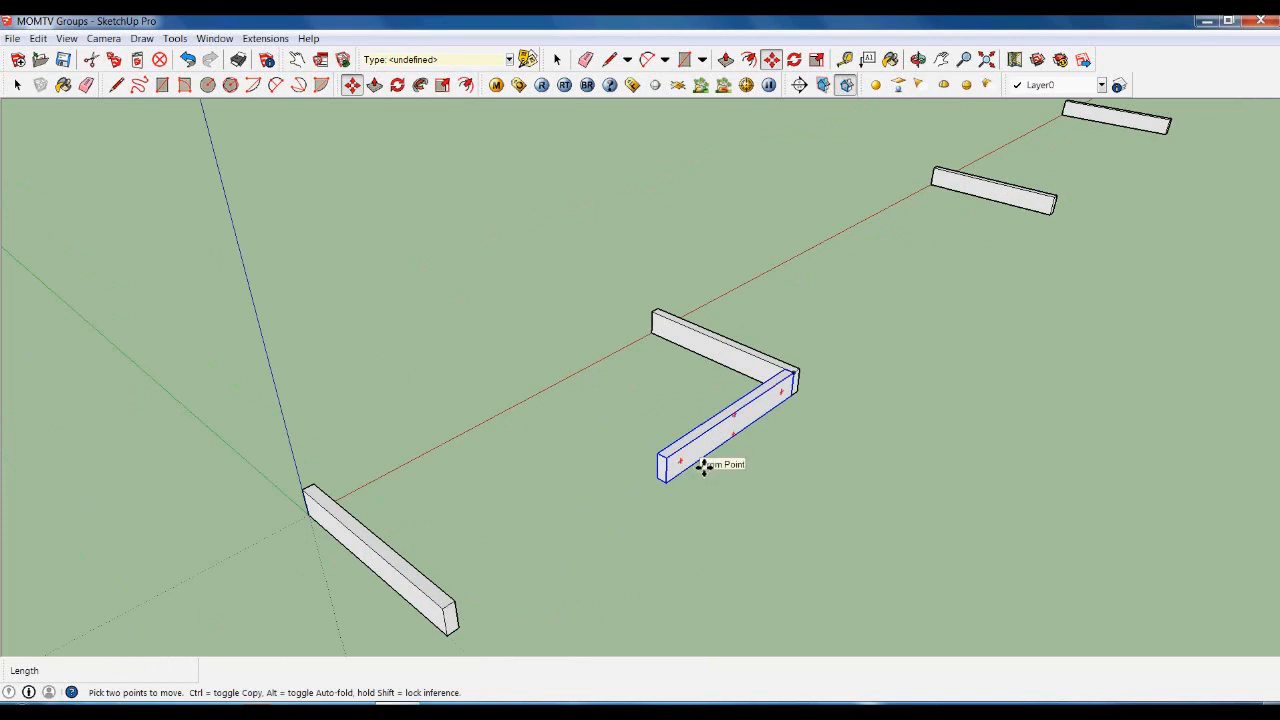
right_click(698, 461)
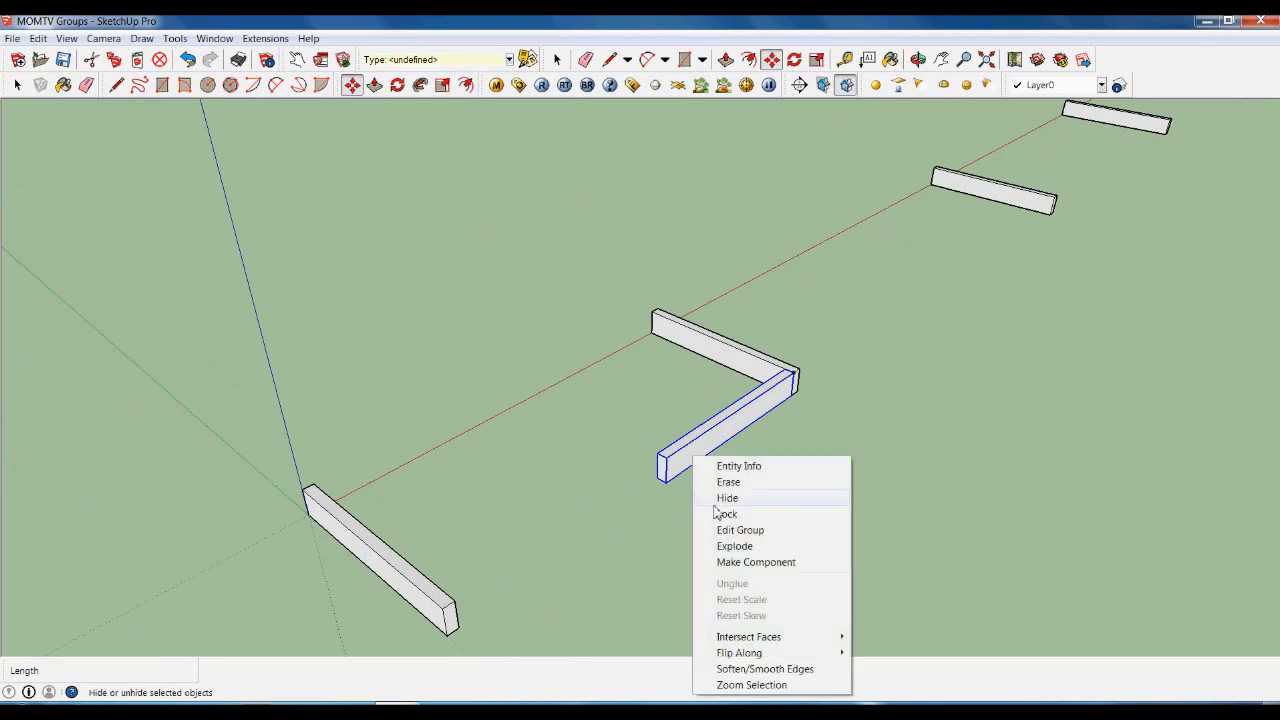
click(736, 532)
scroll(667, 487, up, 6)
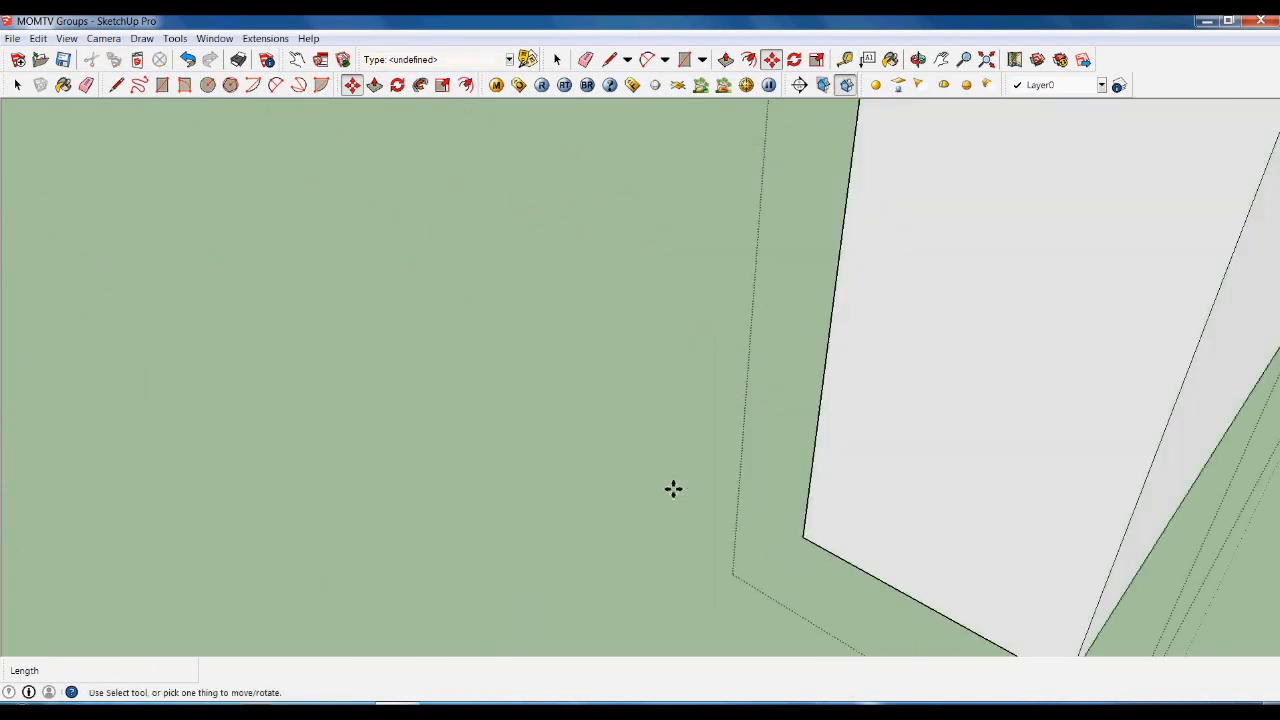
scroll(705, 475, down, 3)
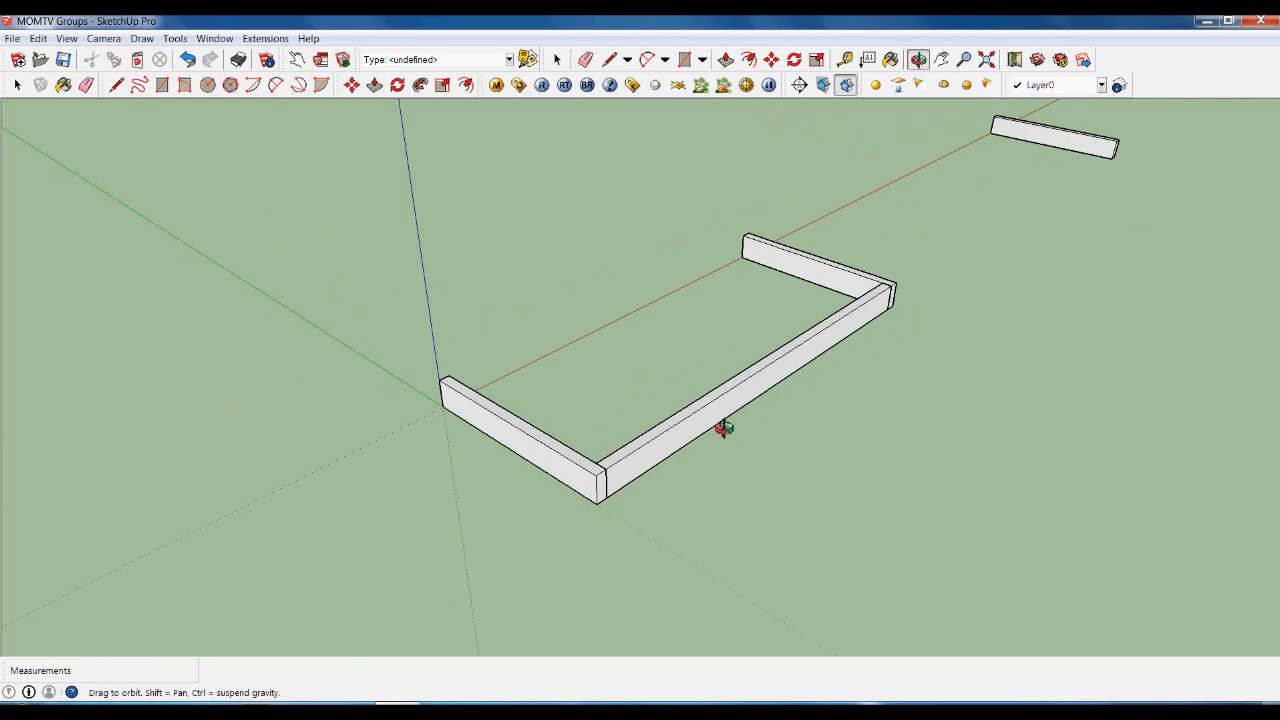
- Copy the long front board along the green axis, about 27 cm toward the back ends of the short boards
middle_drag(723, 429, 851, 389)
scroll(845, 380, up, 2)
click(834, 366)
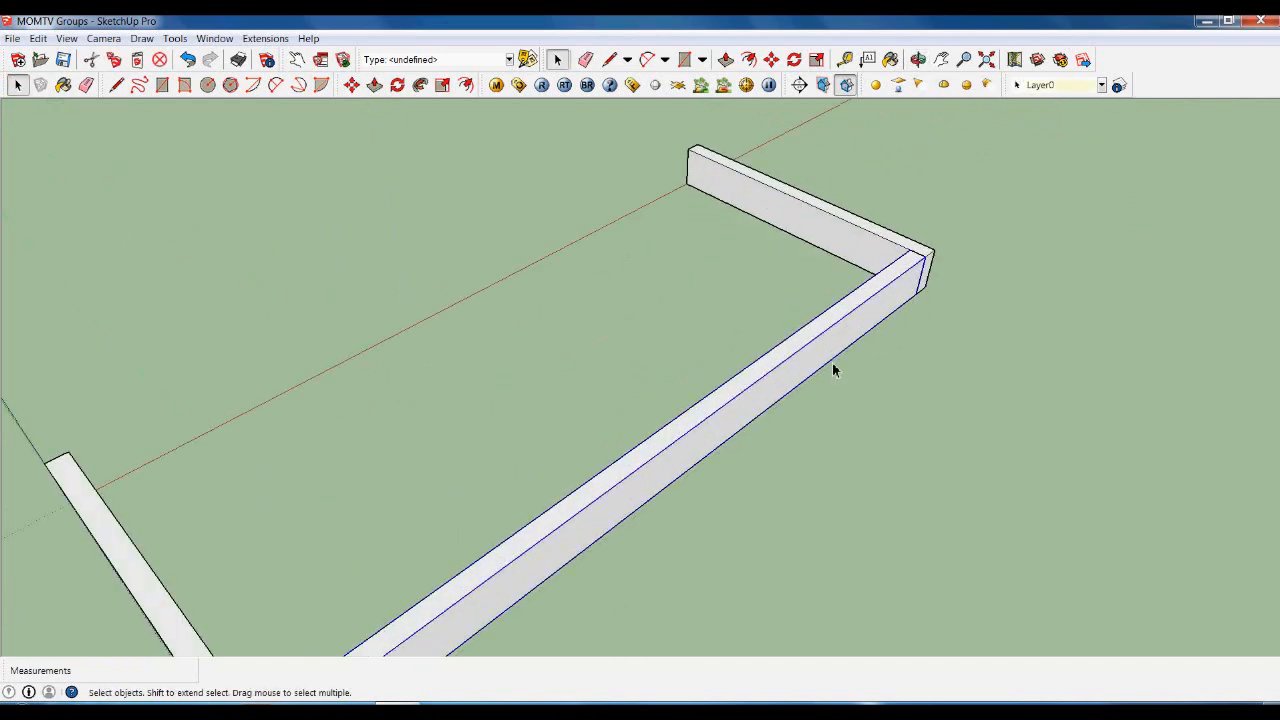
scroll(774, 450, down, 1)
scroll(857, 366, up, 2)
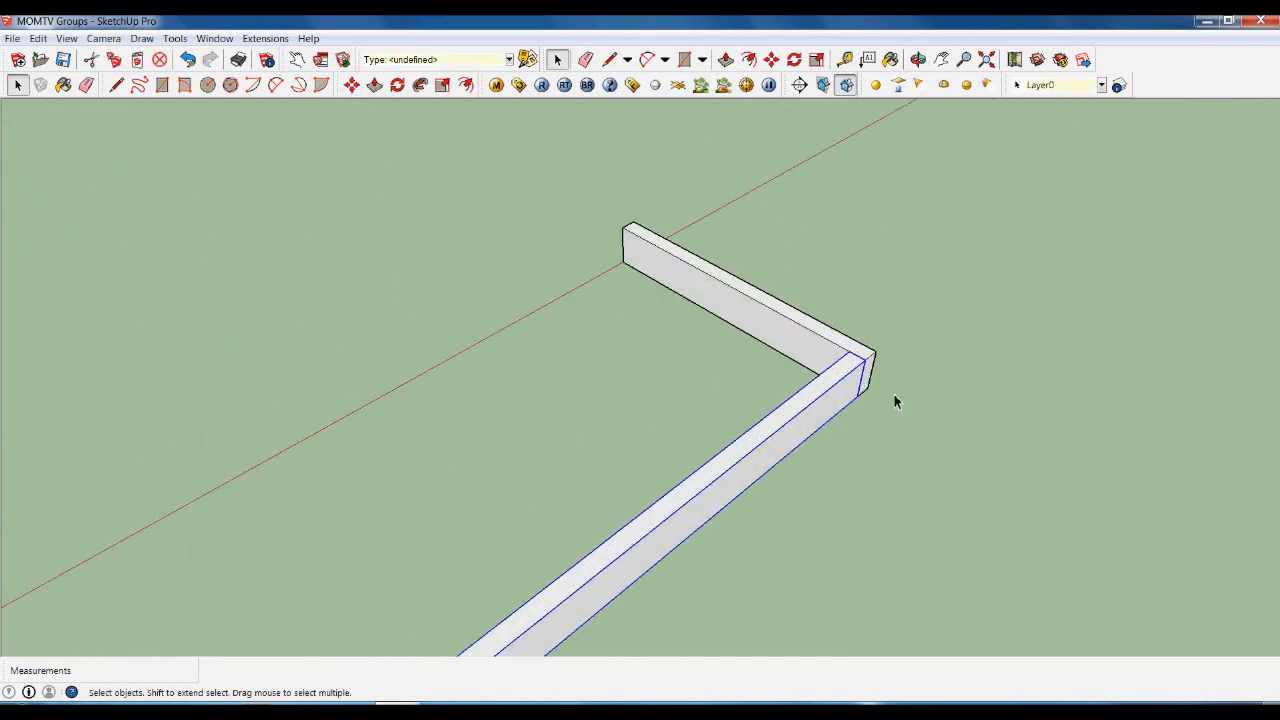
key(m)
click(995, 392)
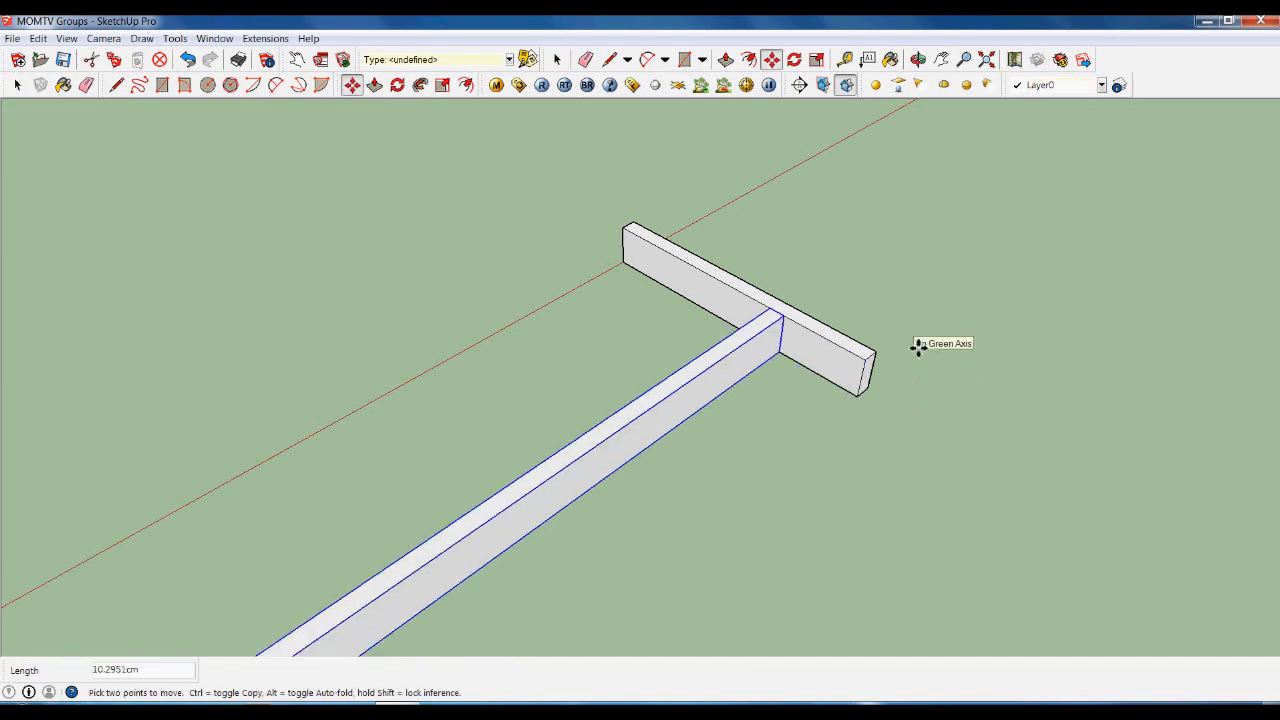
key(ctrl)
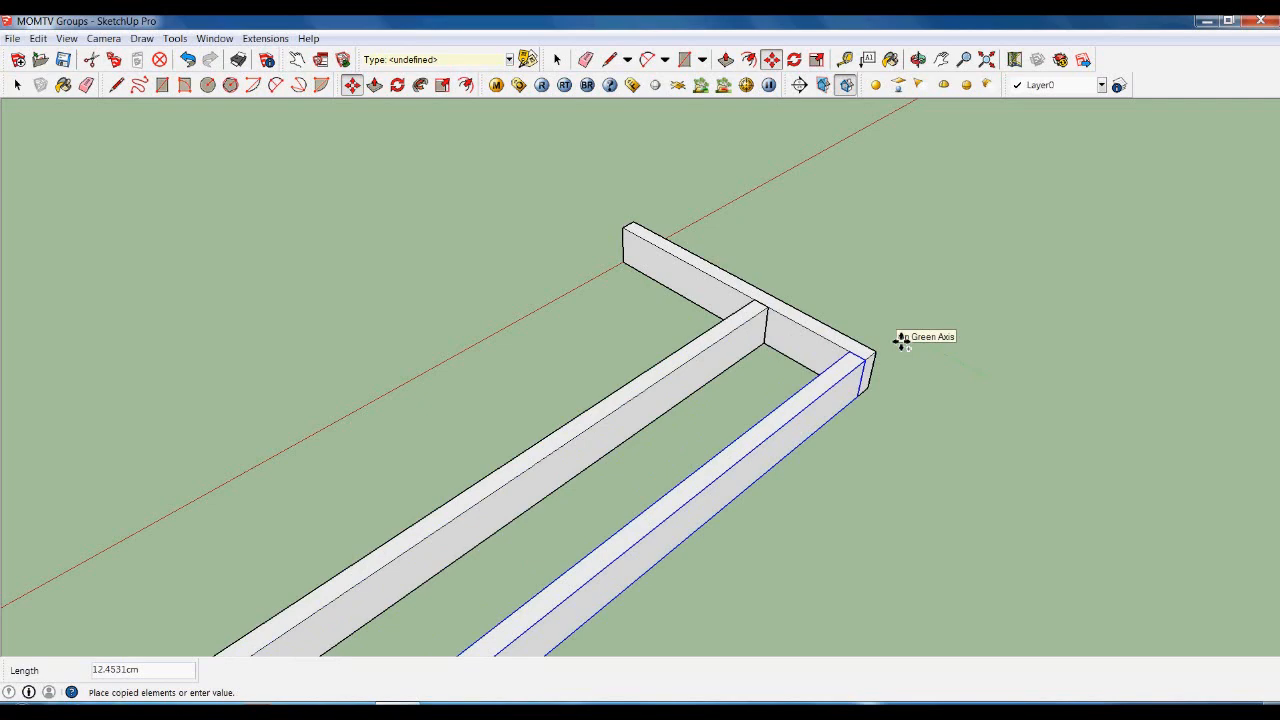
click(898, 339)
click(886, 331)
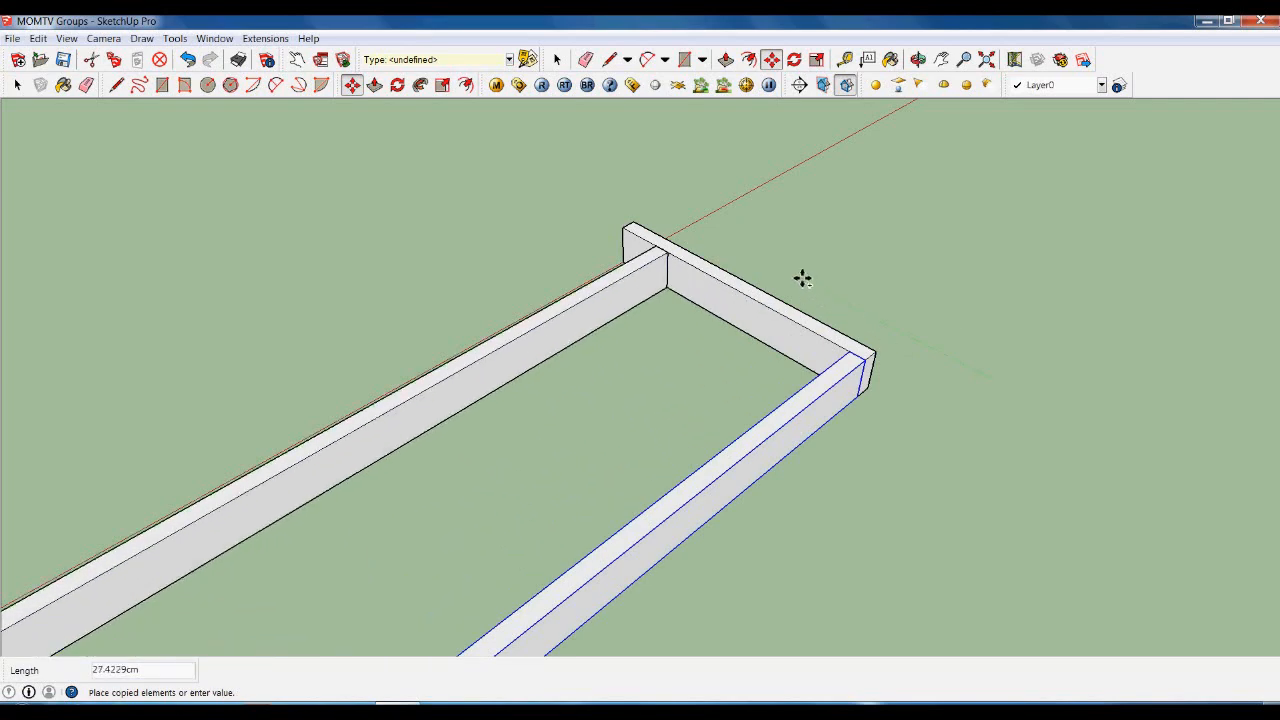
- Move the copied long board along the short board until it sits flush with its back end
scroll(697, 263, up, 4)
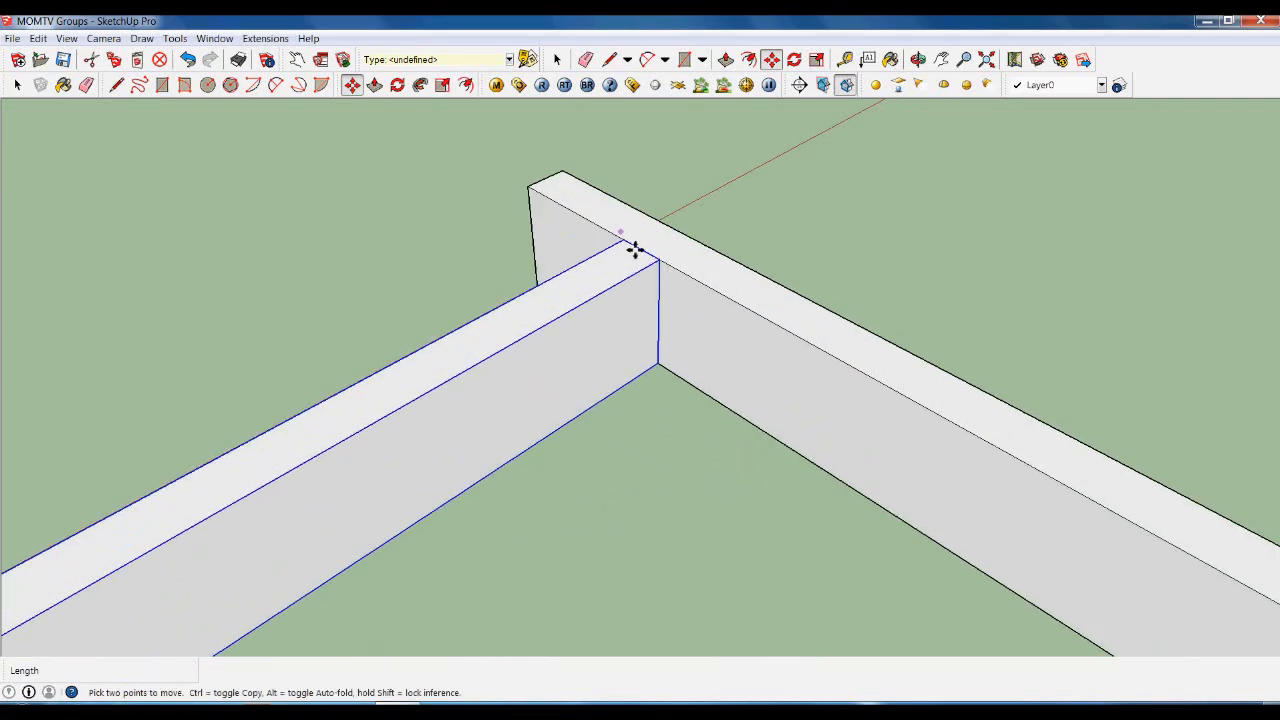
click(638, 250)
click(549, 194)
scroll(814, 237, down, 5)
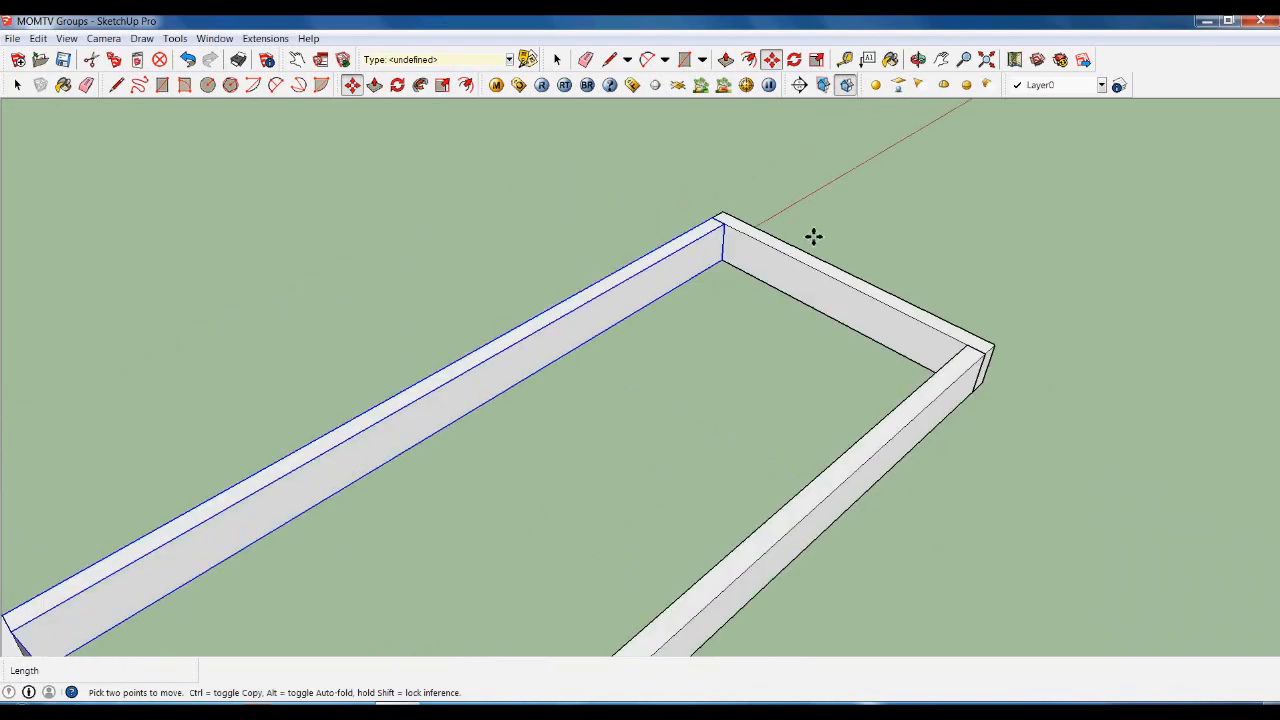
- Edit the back board's group and push its inner face in about 1 cm to make the board thinner
scroll(705, 288, up, 3)
key(space)
scroll(720, 250, up, 2)
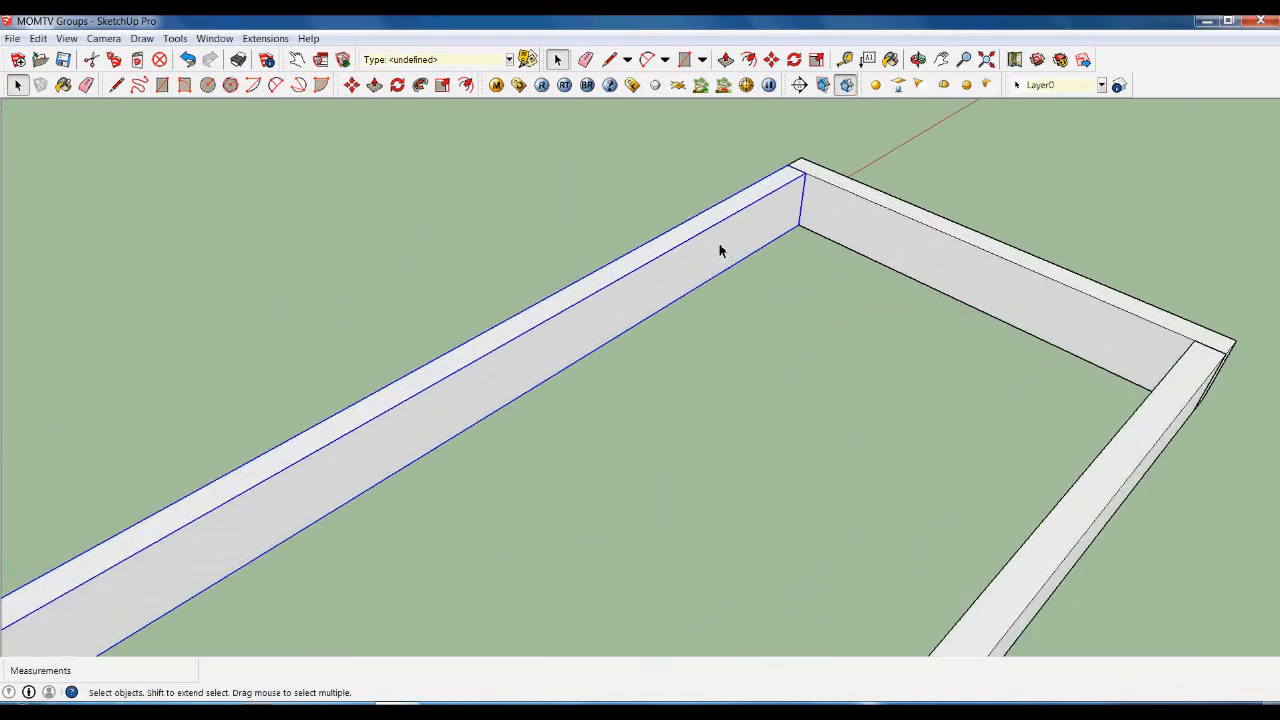
right_click(716, 240)
click(777, 308)
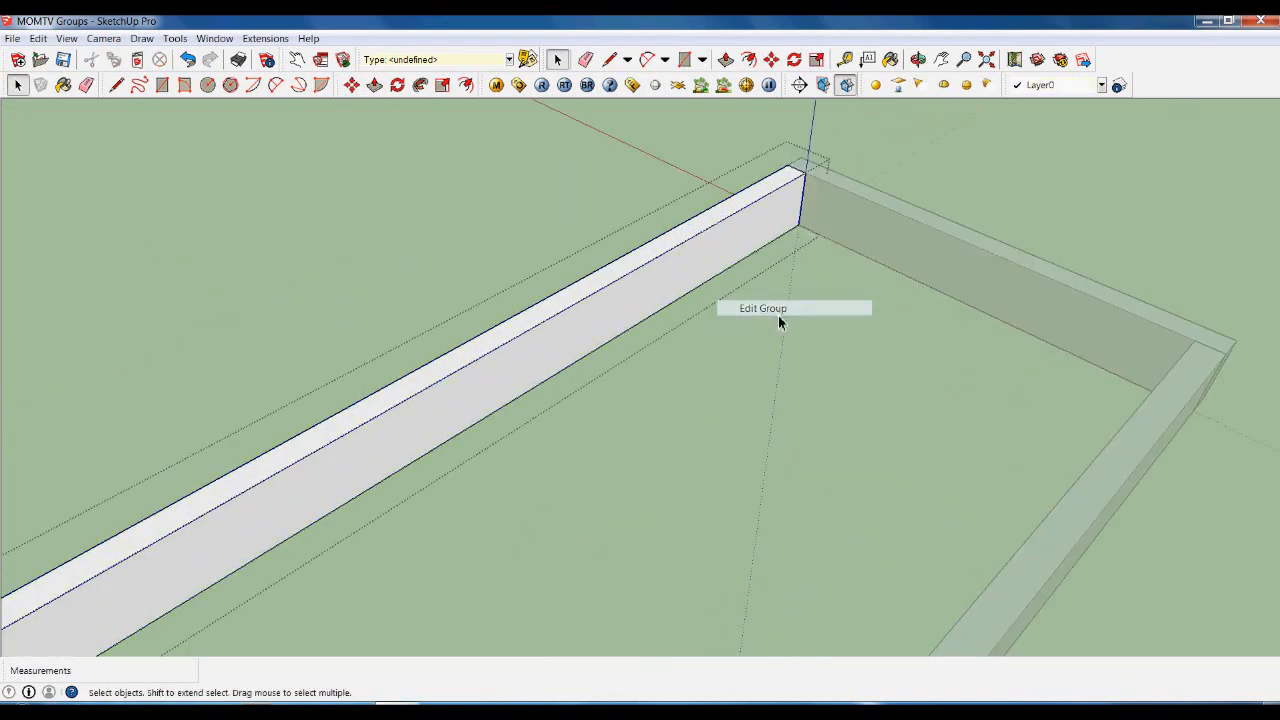
scroll(663, 282, up, 2)
key(p)
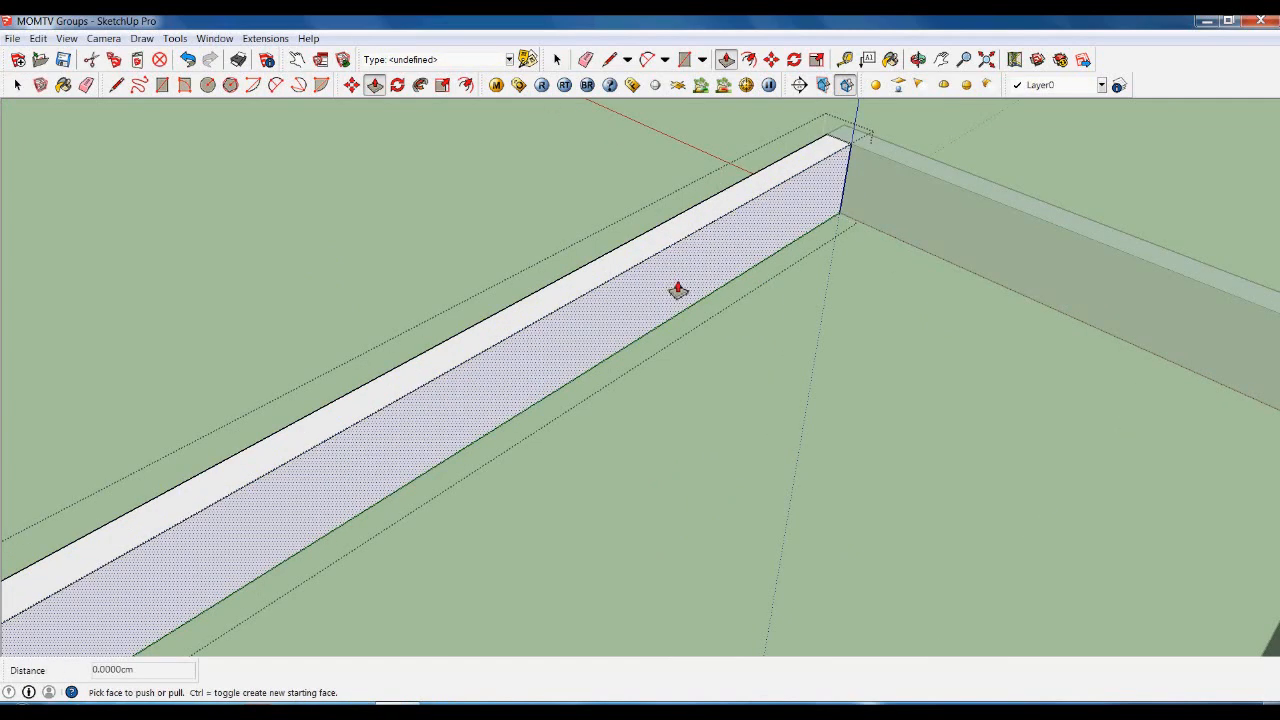
click(677, 289)
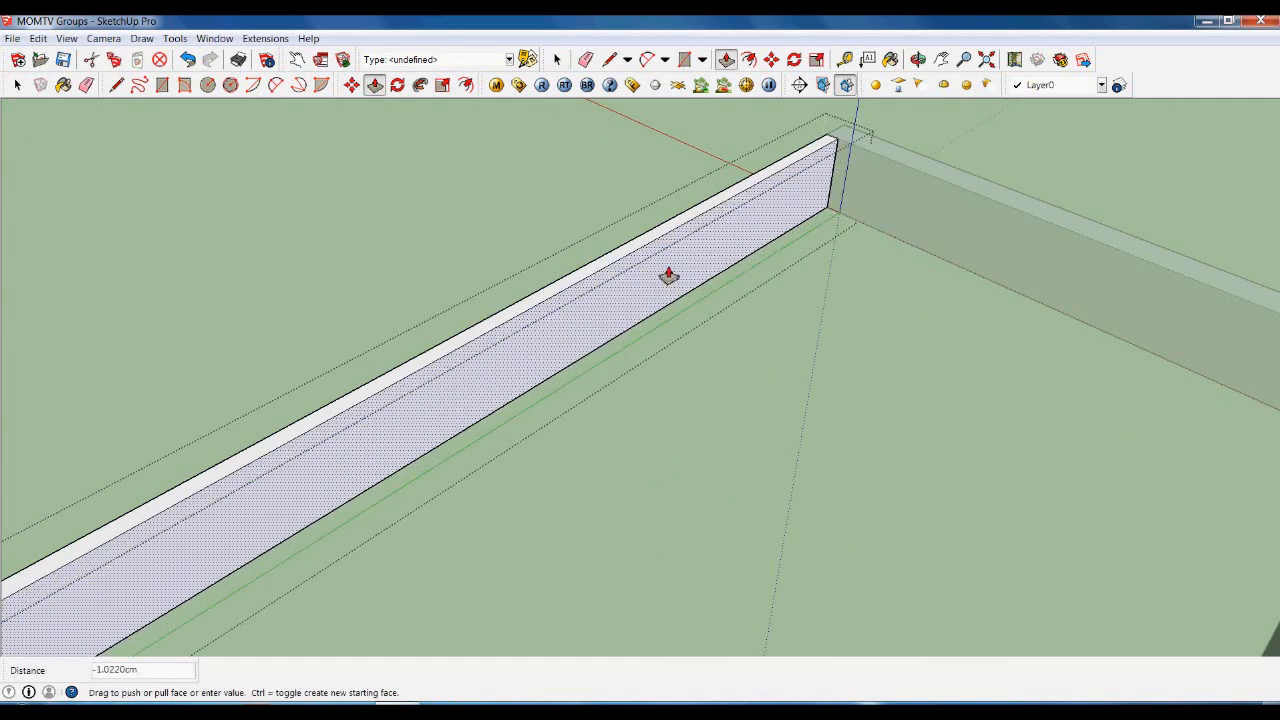
text(1.)
key(Return)
- Measure the thickness of the thinned back board with the Tape Measure tool
middle_drag(669, 300, 950, 320)
scroll(830, 330, up, 5)
key(t)
click(830, 330)
click(797, 312)
key(space)
- Edit the first short board's group and push its back end face in to line up with the back board's inner face
scroll(840, 300, down, 8)
mouse_move(834, 286)
middle_down()
mouse_move(771, 391)
mouse_move(735, 340)
mouse_move(748, 363)
middle_up()
scroll(808, 331, up, 5)
mouse_move(808, 331)
middle_down()
mouse_move(831, 374)
mouse_move(802, 367)
mouse_move(735, 407)
middle_up()
double_click(802, 367)
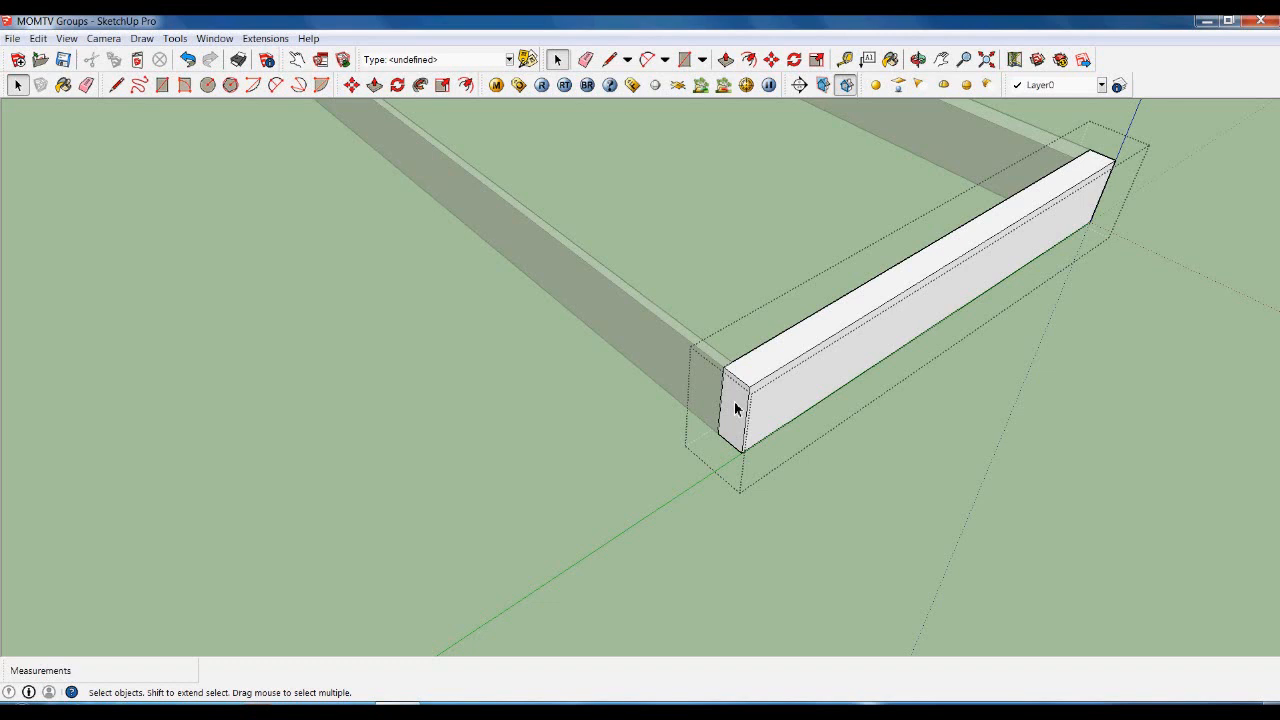
key(p)
scroll(737, 408, up, 3)
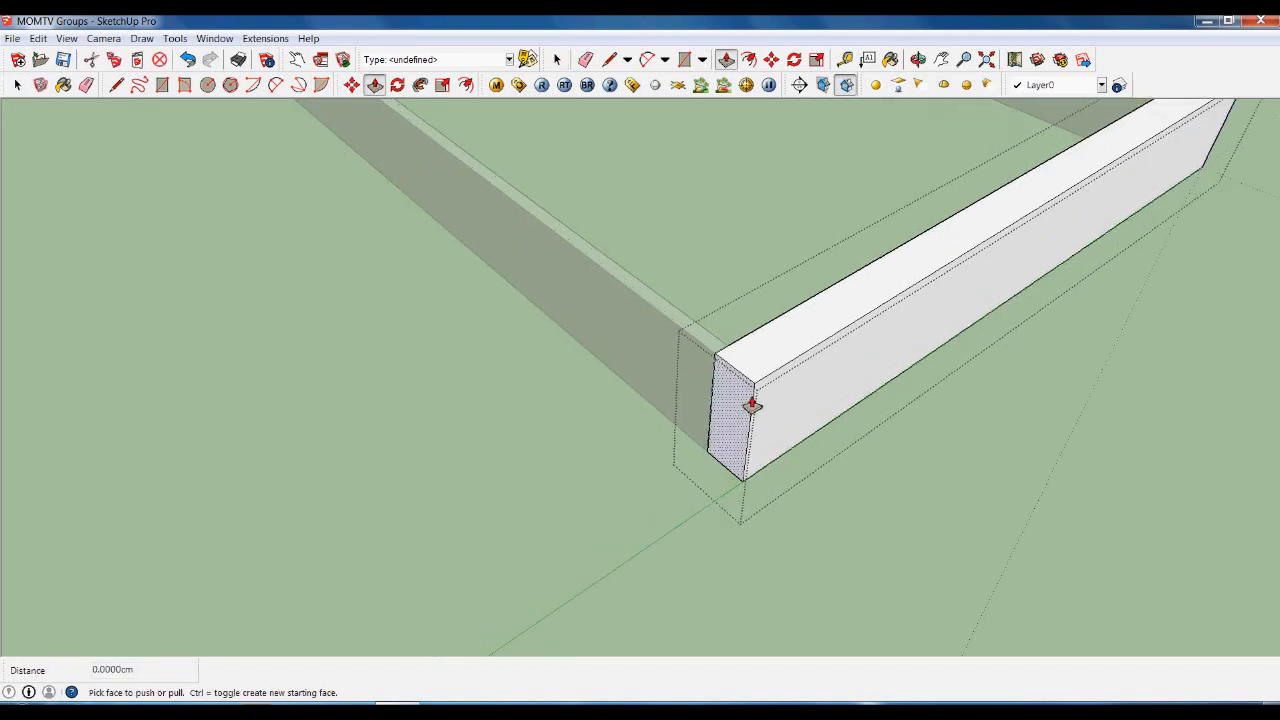
click(748, 398)
scroll(738, 358, up, 1)
click(740, 364)
key(space)
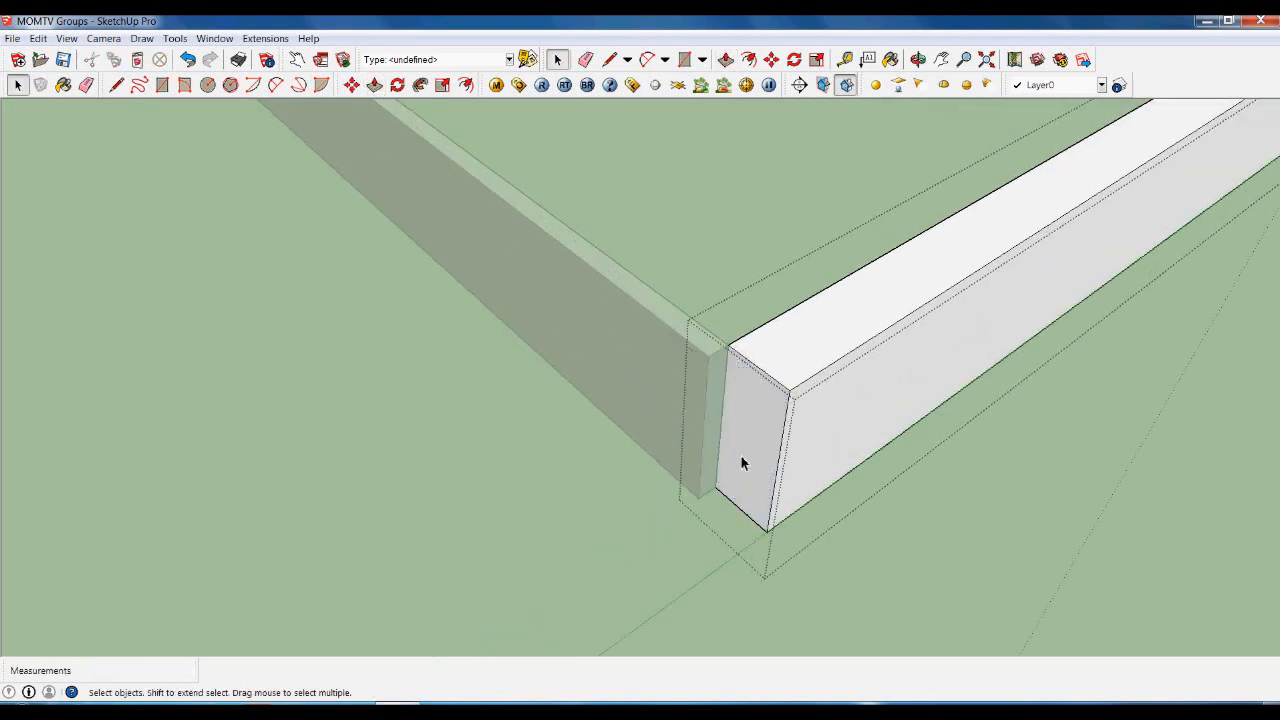
- Edit the other short board's group and push its end face in to line up with the back board's inner face
scroll(847, 528, down, 6)
middle_drag(1003, 519, 663, 323)
scroll(520, 380, up, 5)
middle_drag(520, 380, 486, 337)
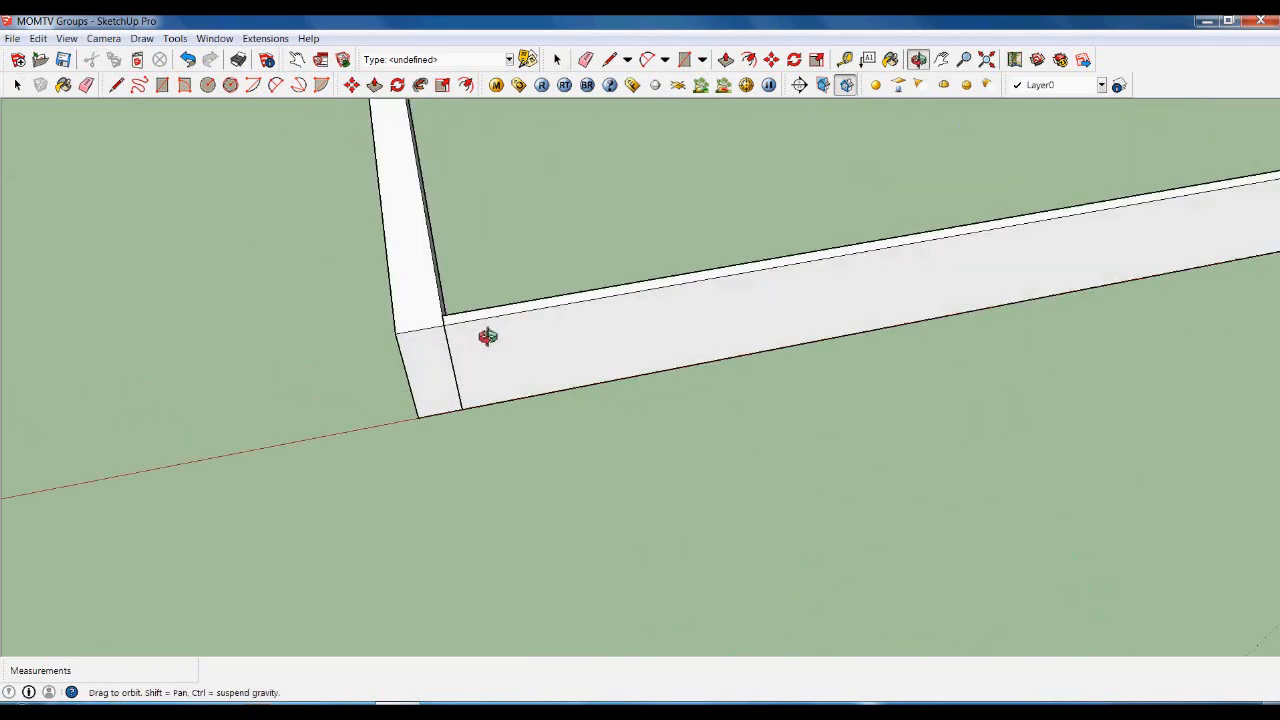
right_click(425, 348)
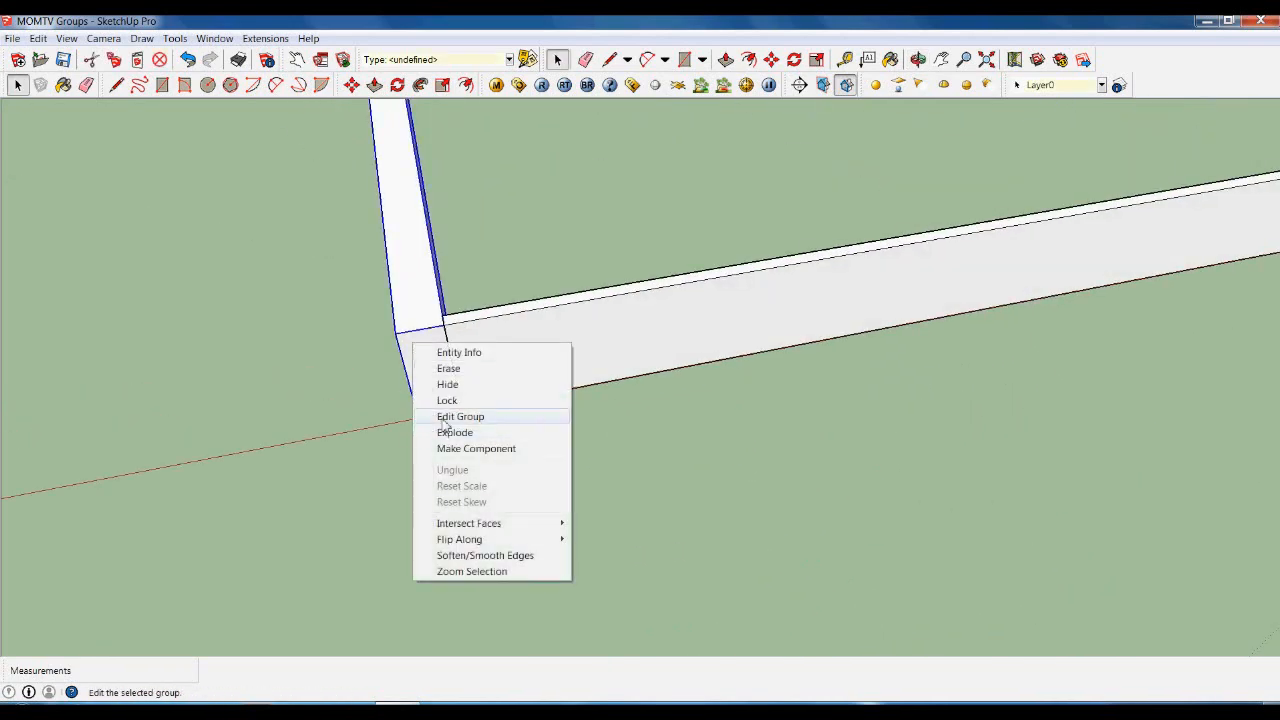
click(440, 415)
click(556, 408)
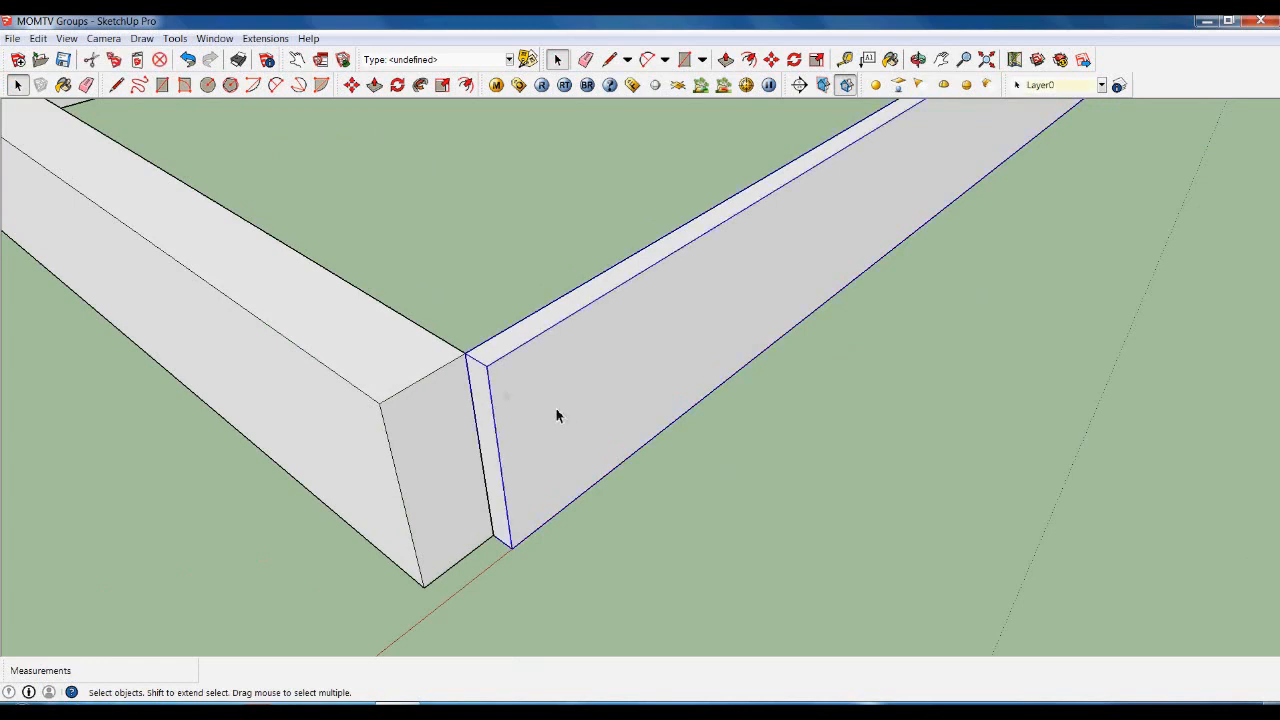
- Edit the back board's group and pull its end face out 1.9 cm so it covers the short board's end
right_click(480, 393)
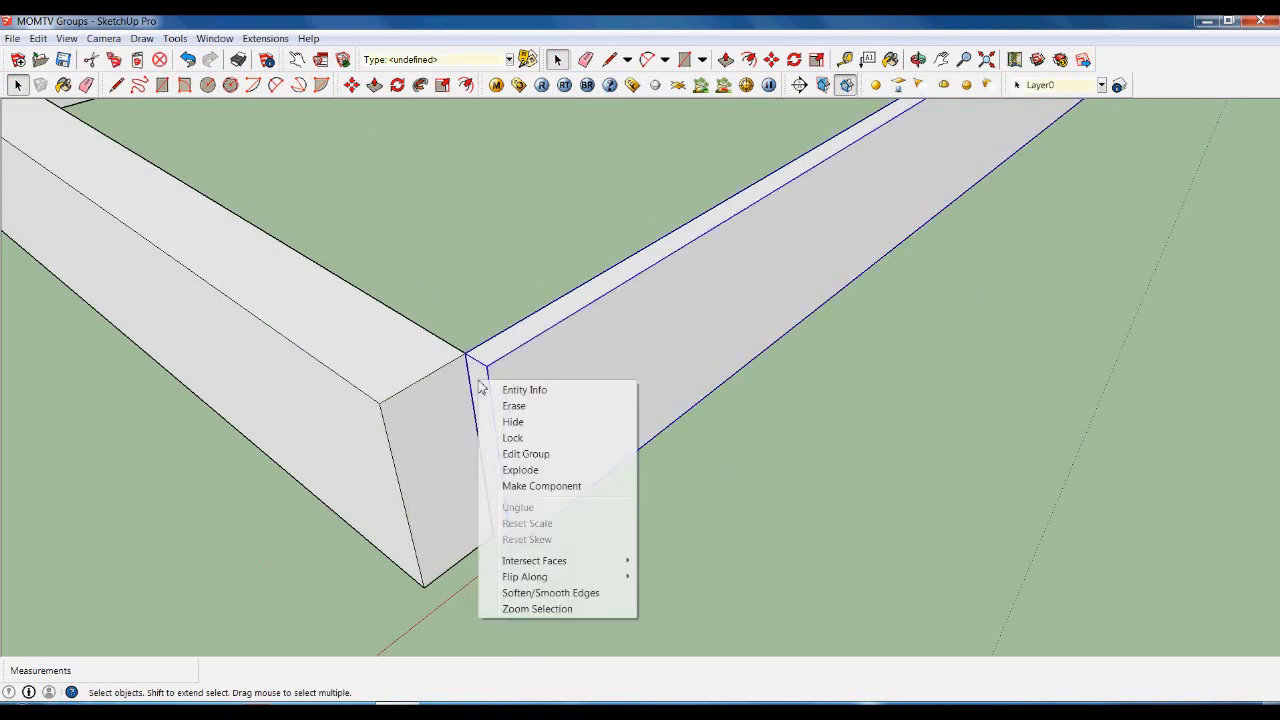
click(520, 450)
scroll(485, 412, up, 2)
key(p)
drag(500, 372, 240, 449)
scroll(240, 449, down, 4)
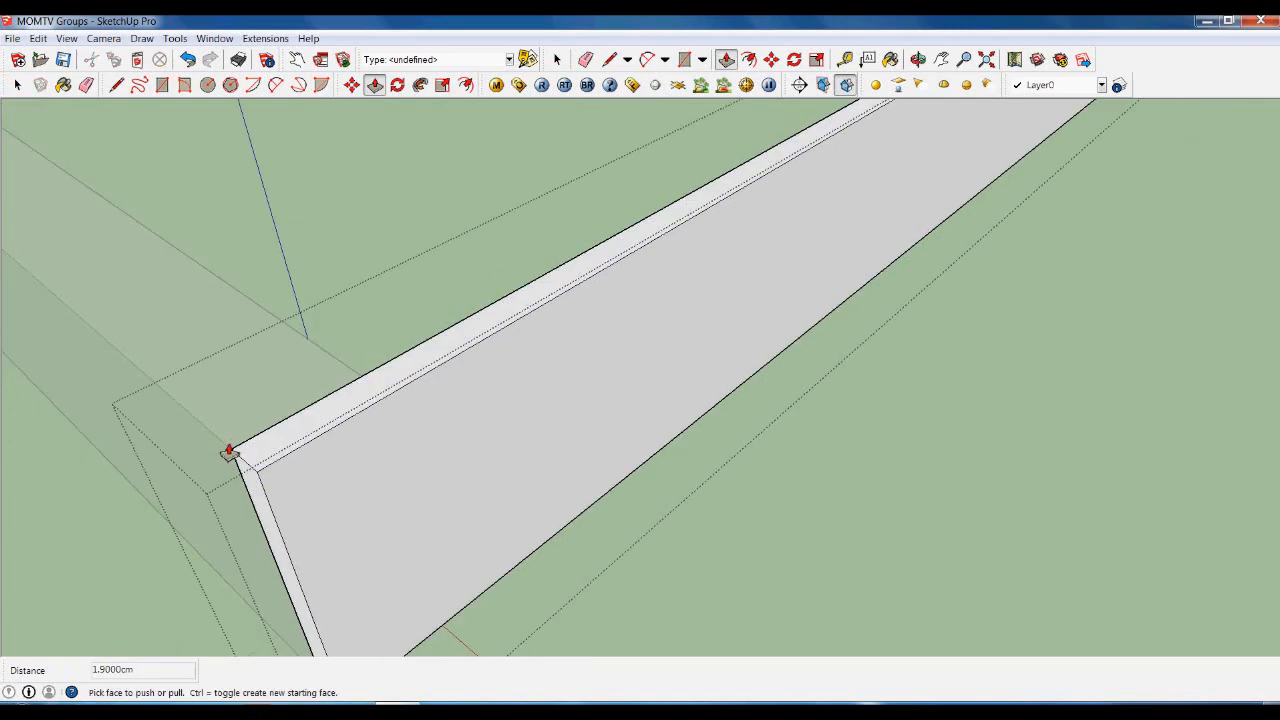
key(space)
- Pull the back board's opposite end face out until it covers the end of the first short board
scroll(300, 528, down, 5)
middle_drag(288, 482, 779, 380)
scroll(810, 300, up, 5)
scroll(818, 272, up, 4)
middle_drag(815, 285, 632, 386)
scroll(552, 385, up, 2)
right_click(547, 357)
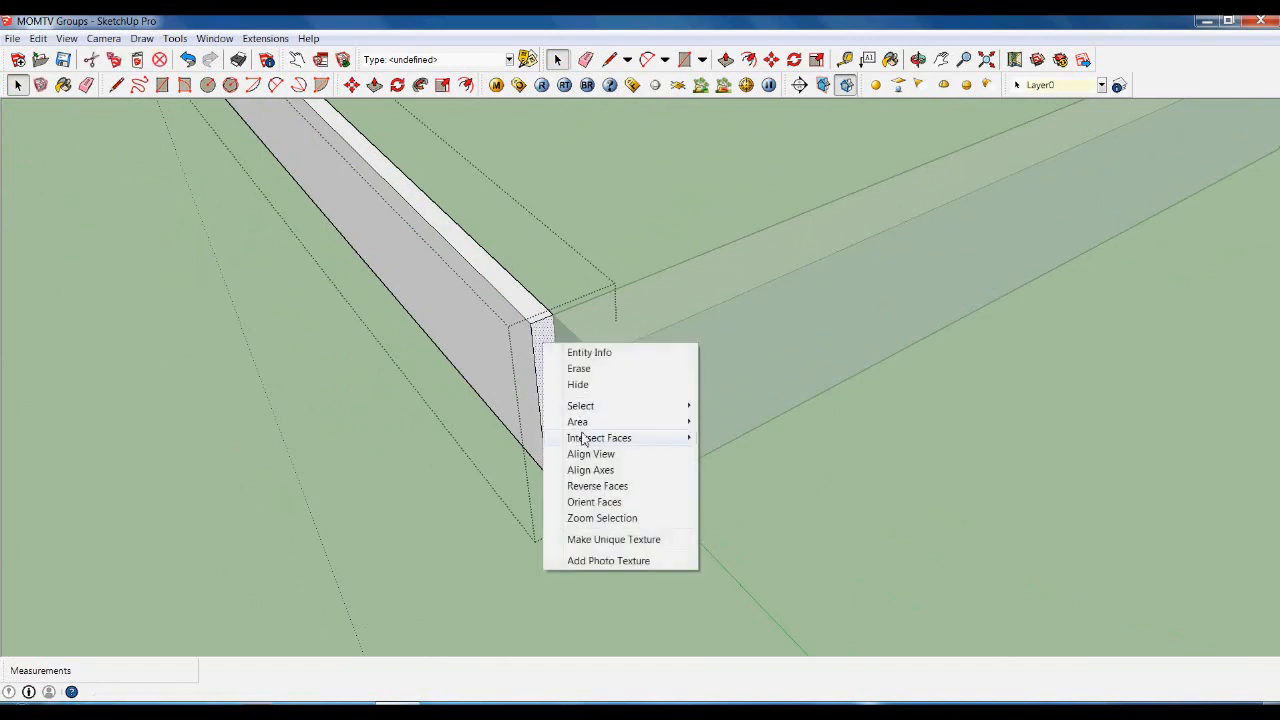
key(Escape)
click(554, 357)
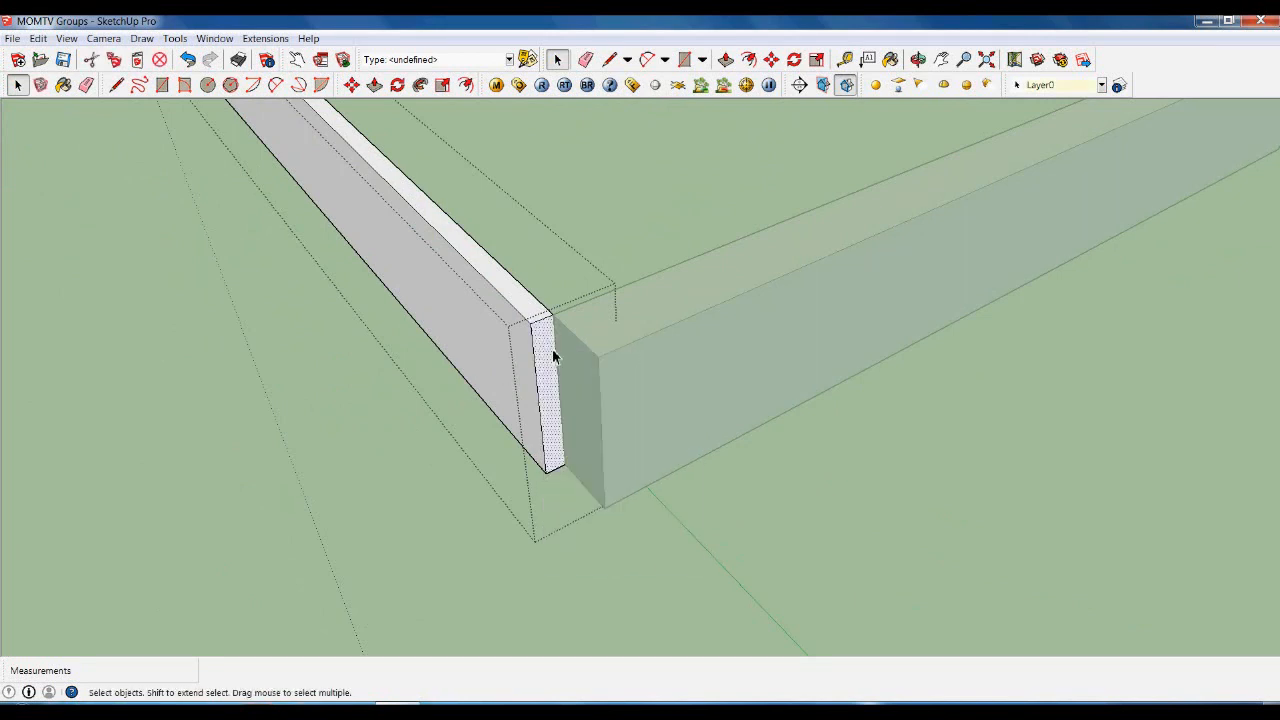
key(p)
drag(548, 325, 610, 368)
click(610, 370)
key(space)
click(757, 560)
scroll(600, 456, down, 8)
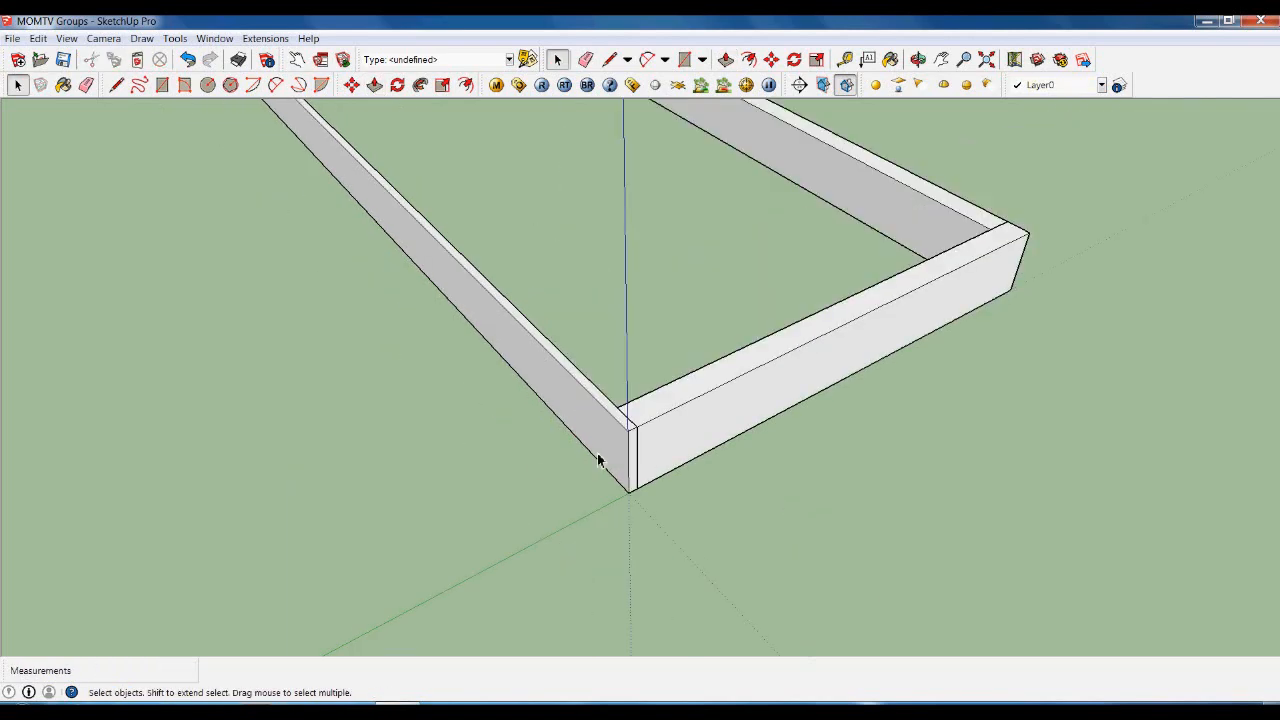
- Save the model
middle_drag(583, 455, 708, 447)
scroll(743, 271, up, 4)
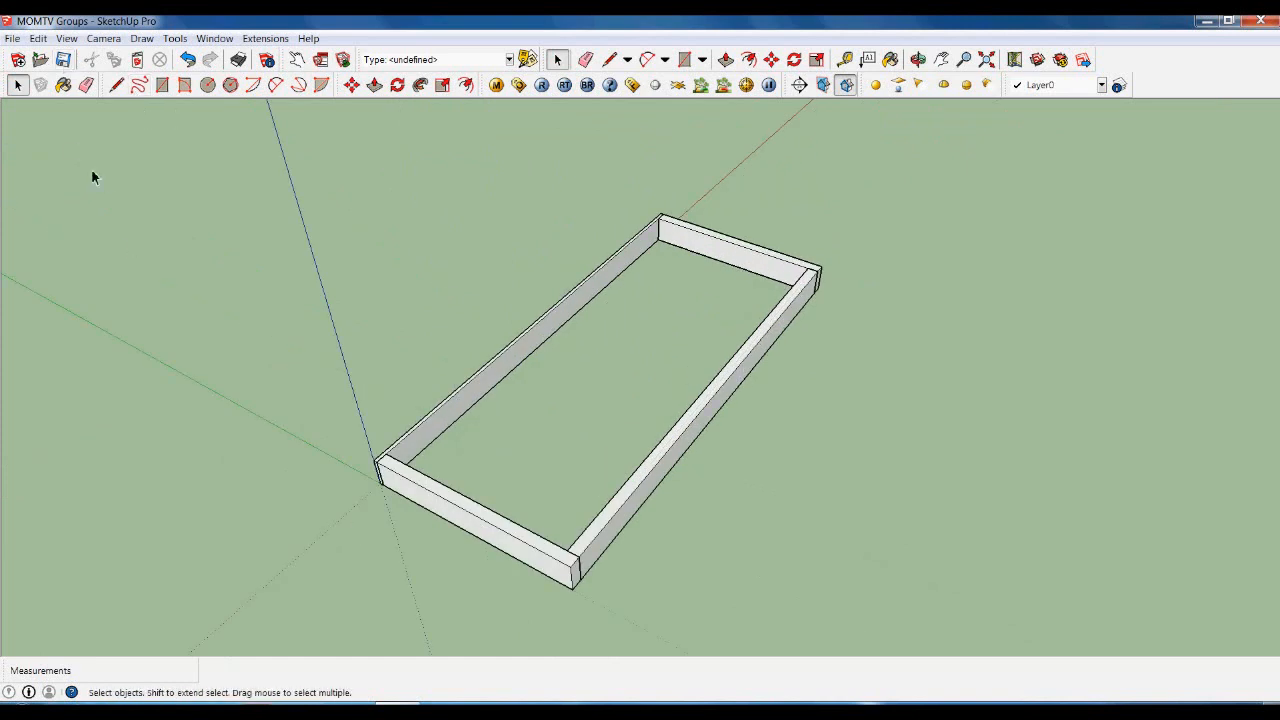
click(64, 59)
- Draw a rectangle over the frame from corner to opposite corner and extrude it into a panel 1.9 cm thick
scroll(470, 470, up, 3)
key(d)
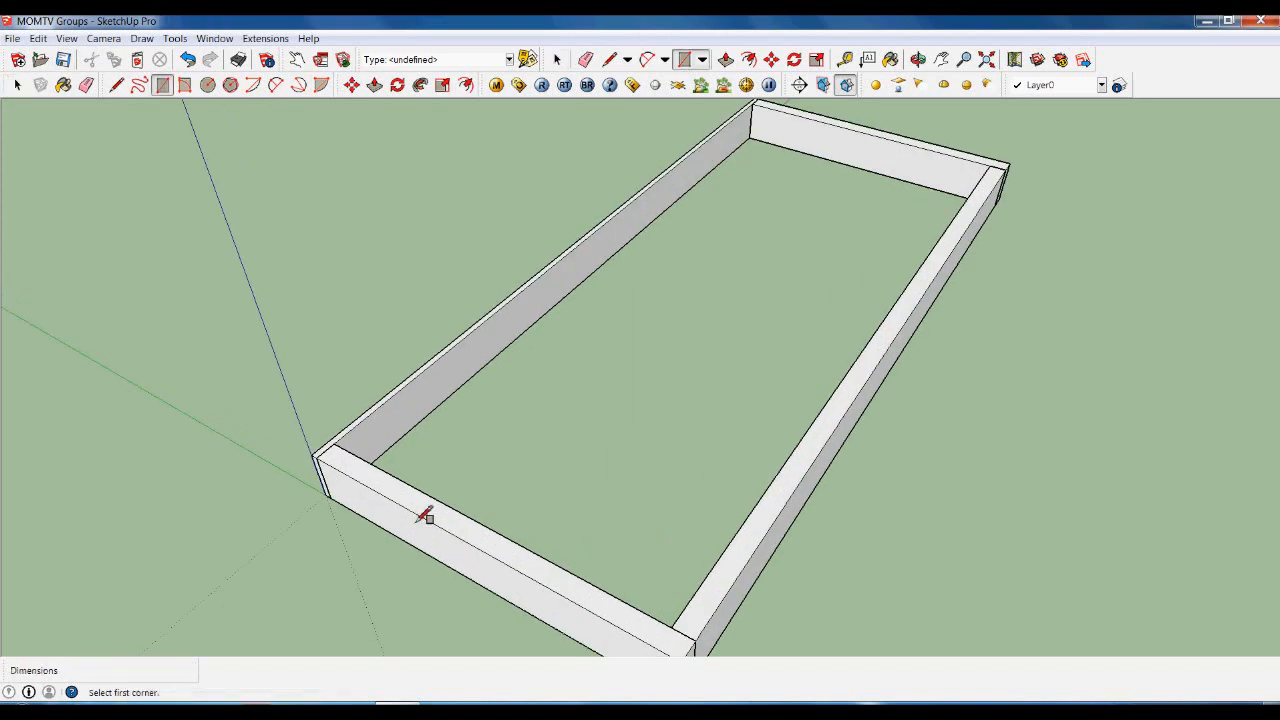
click(315, 473)
scroll(320, 470, down, 2)
scroll(888, 250, up, 3)
click(888, 255)
key(p)
click(802, 300)
text(1.9)
key(Return)
- Pull the panel's long front edge face out 5 cm so it overhangs the frame
middle_drag(831, 309, 789, 309)
click(789, 309)
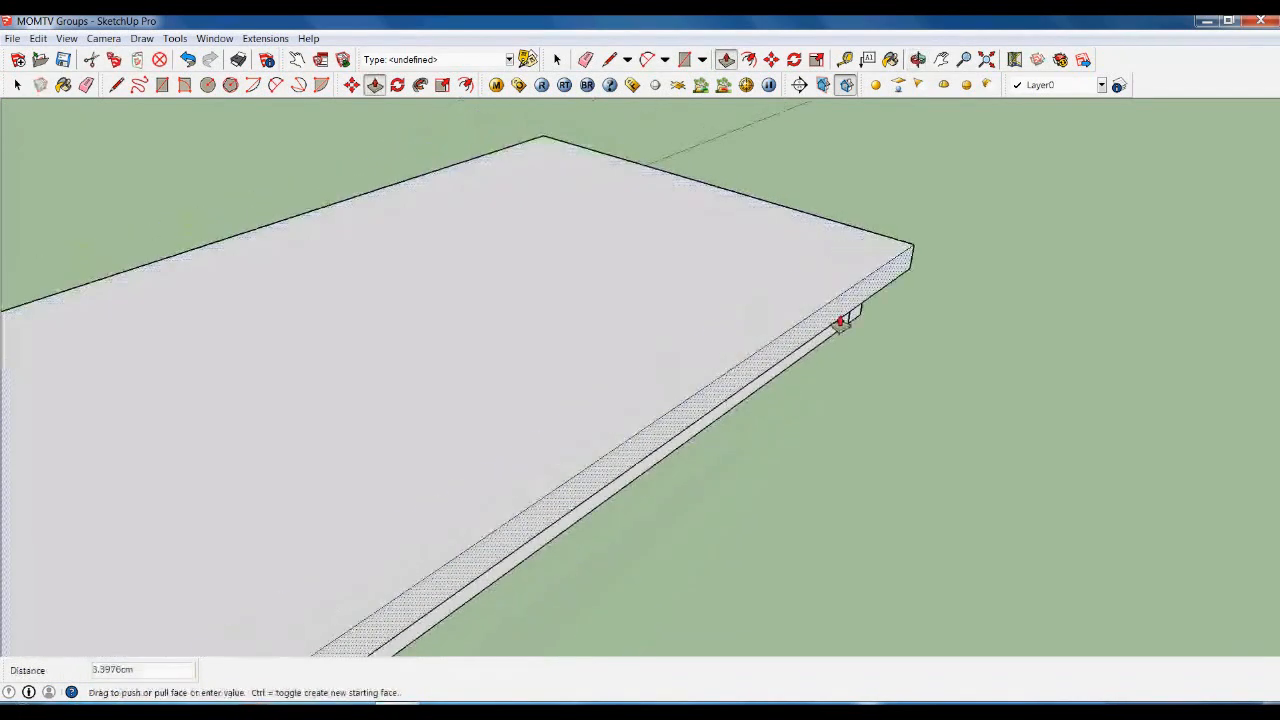
text(5)
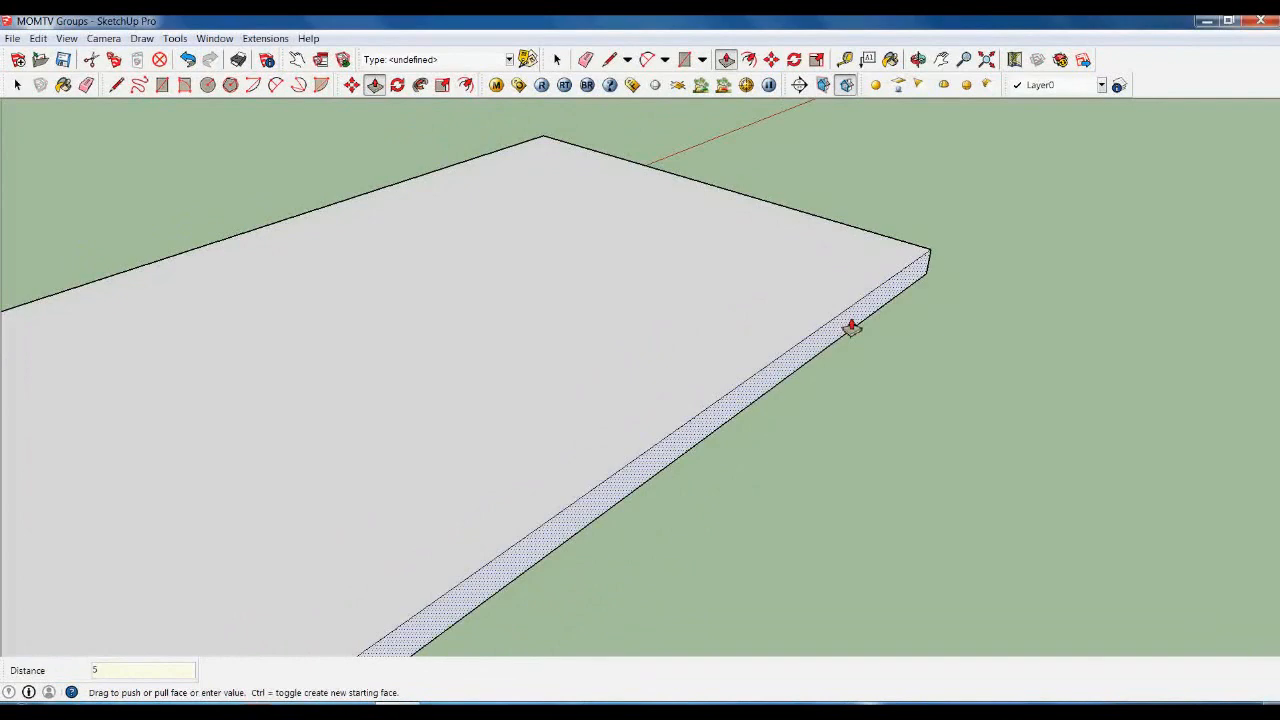
key(Return)
key(space)
scroll(940, 297, down, 3)
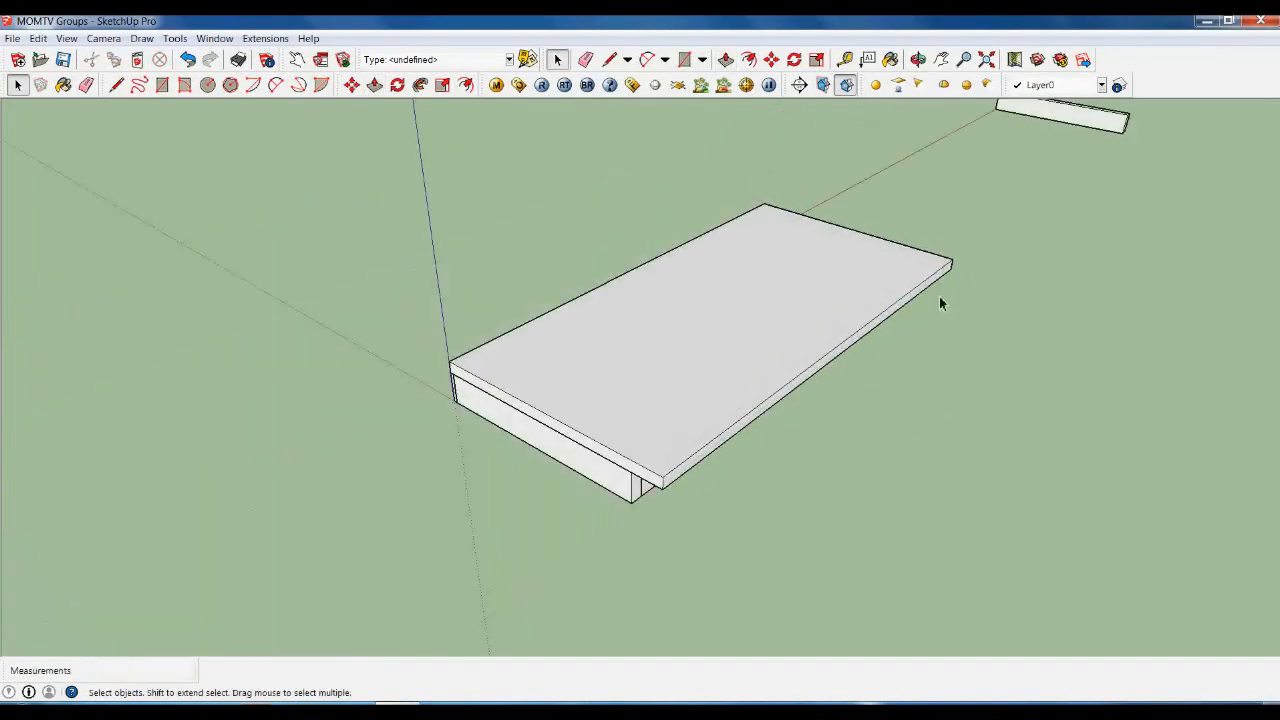
- Place a copied short board upright on top of the panel along its short end
scroll(586, 371, up, 2)
middle_drag(586, 371, 851, 414)
scroll(714, 405, up, 3)
scroll(714, 405, down, 4)
key(m)
middle_drag(649, 509, 626, 549)
key(space)
- Edit the thin back board's group and pull its top face up to form the cabinet's tall back
click(484, 528)
middle_drag(481, 524, 683, 434)
scroll(596, 529, up, 2)
scroll(683, 434, up, 2)
click(662, 430)
right_click(663, 430)
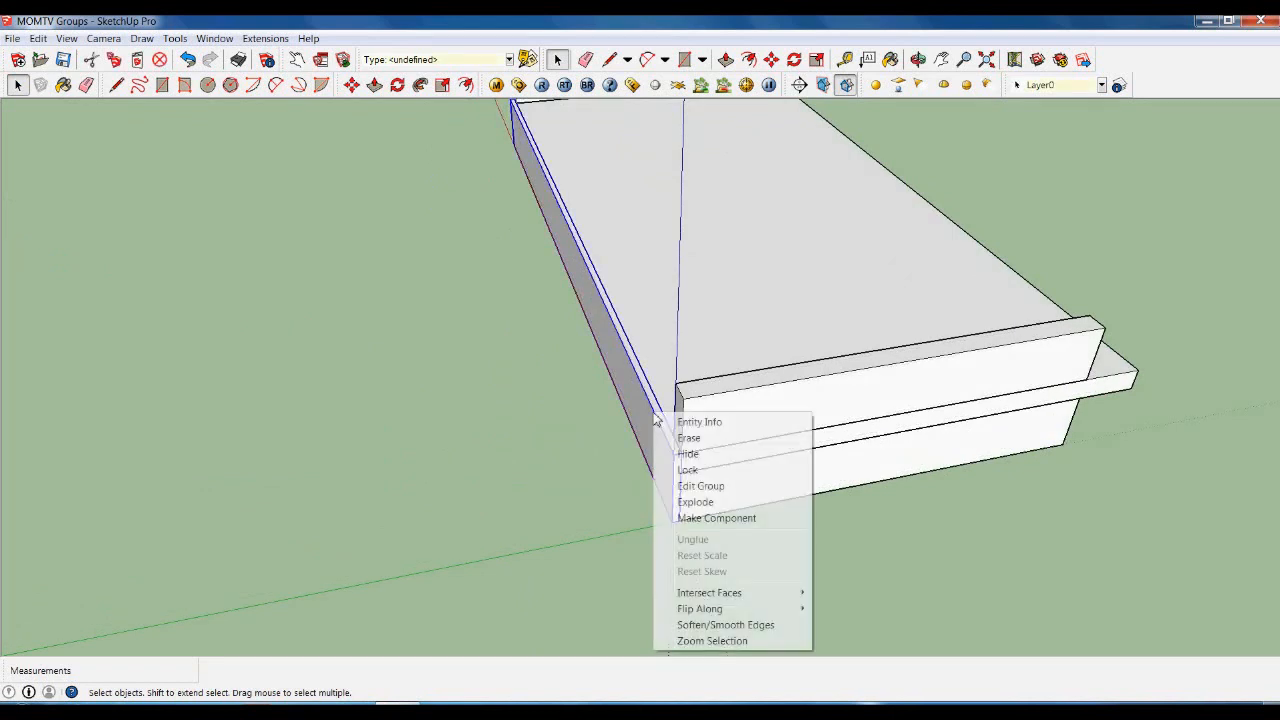
click(691, 483)
scroll(670, 458, up, 2)
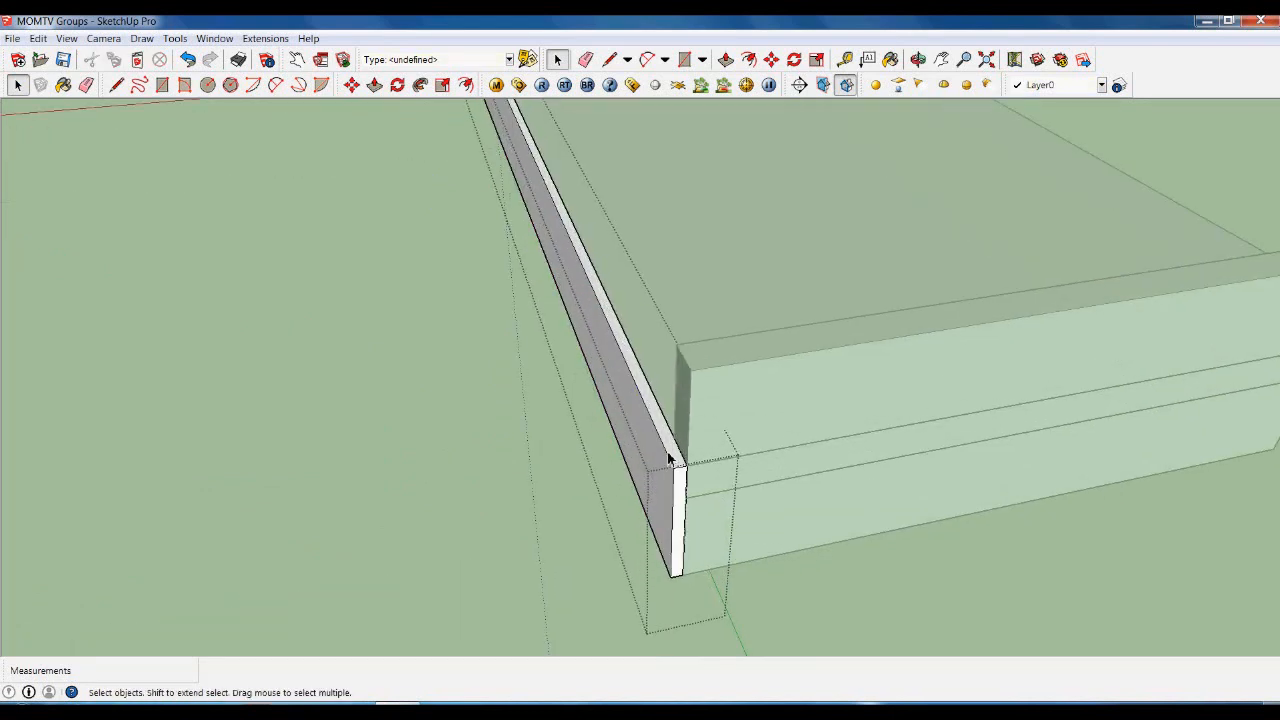
key(p)
click(679, 459)
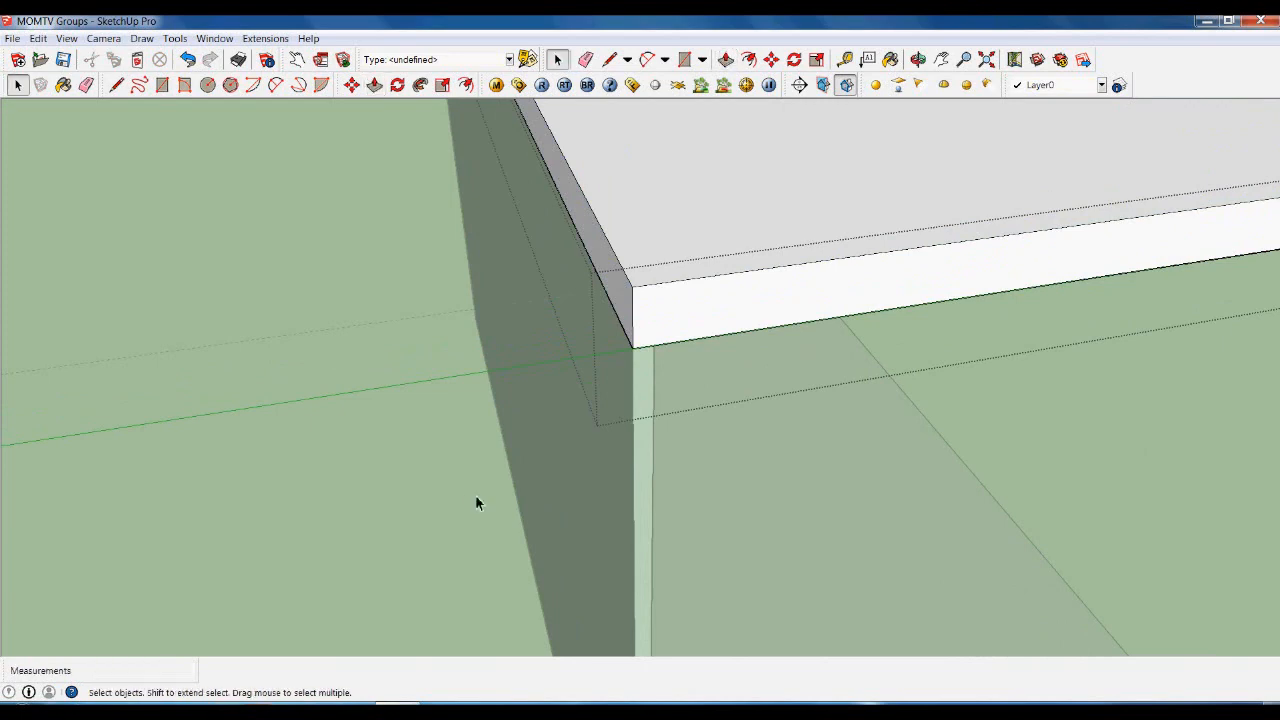
- Edit the short board standing on the bottom panel and pull its top face up 36.2 cm to the top panel's underside
scroll(493, 444, down, 10)
middle_drag(806, 489, 640, 455)
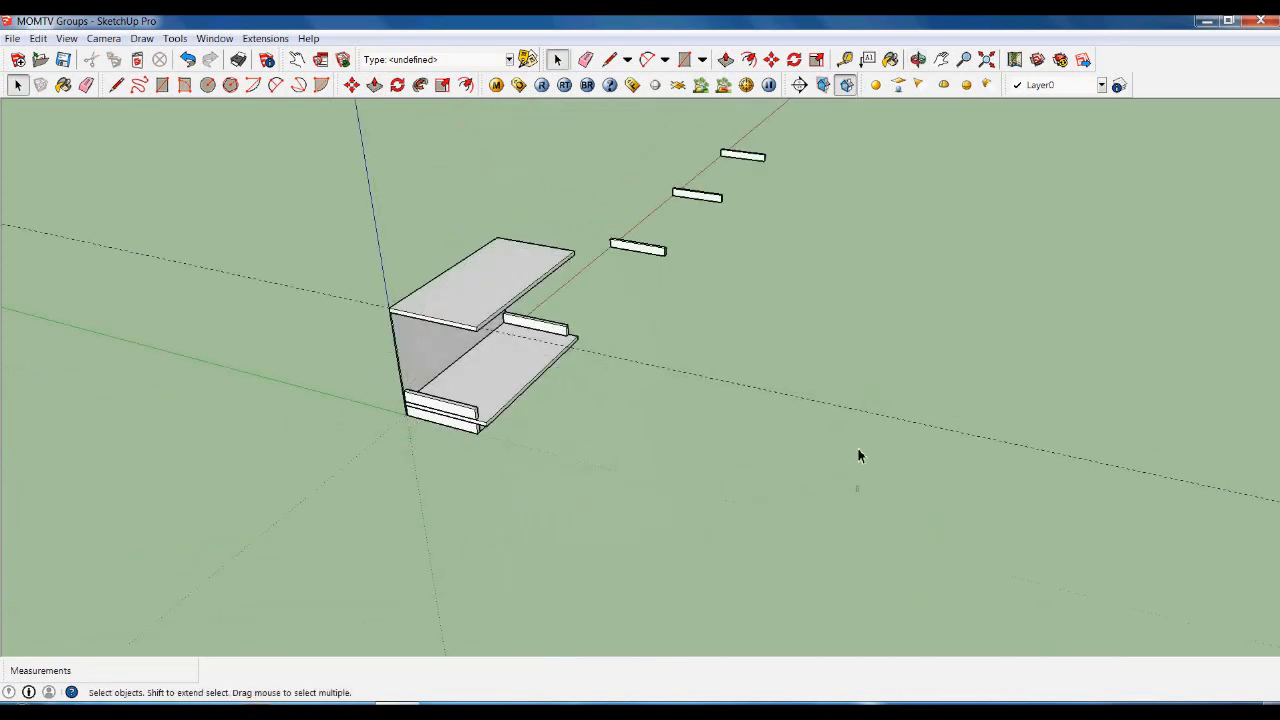
middle_drag(808, 381, 428, 425)
scroll(428, 425, up, 3)
click(411, 434)
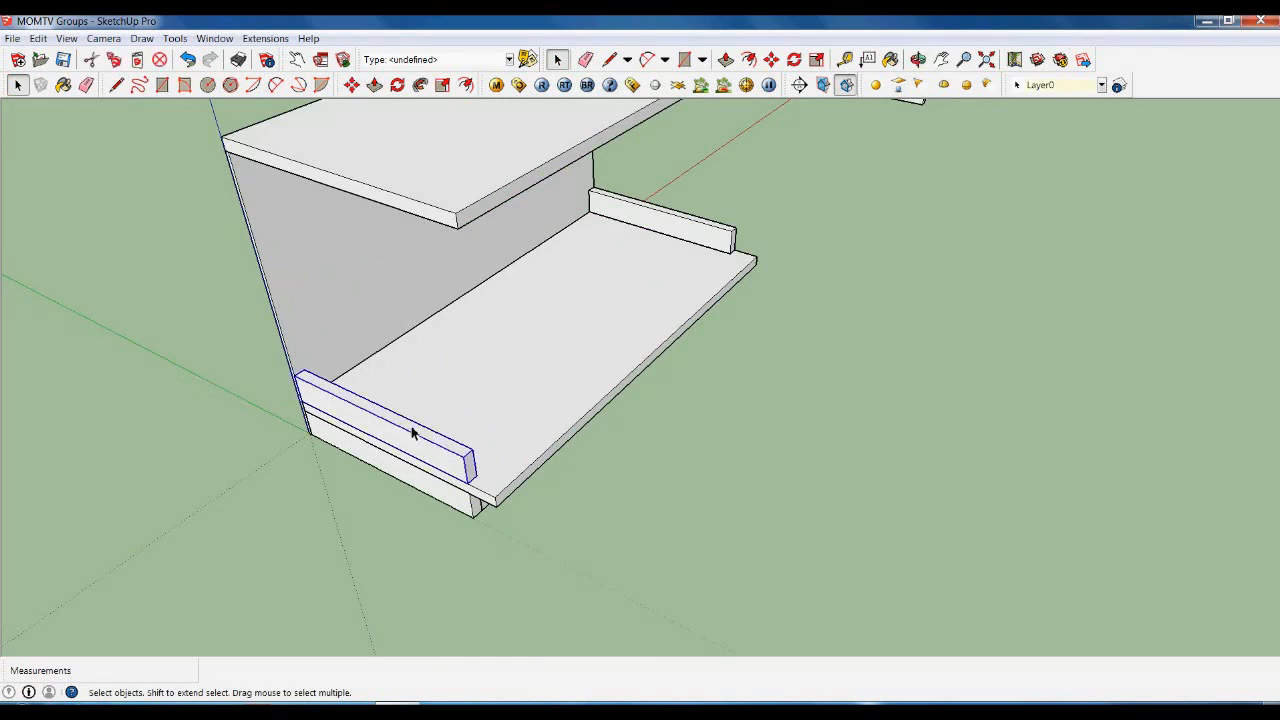
right_click(413, 432)
click(474, 500)
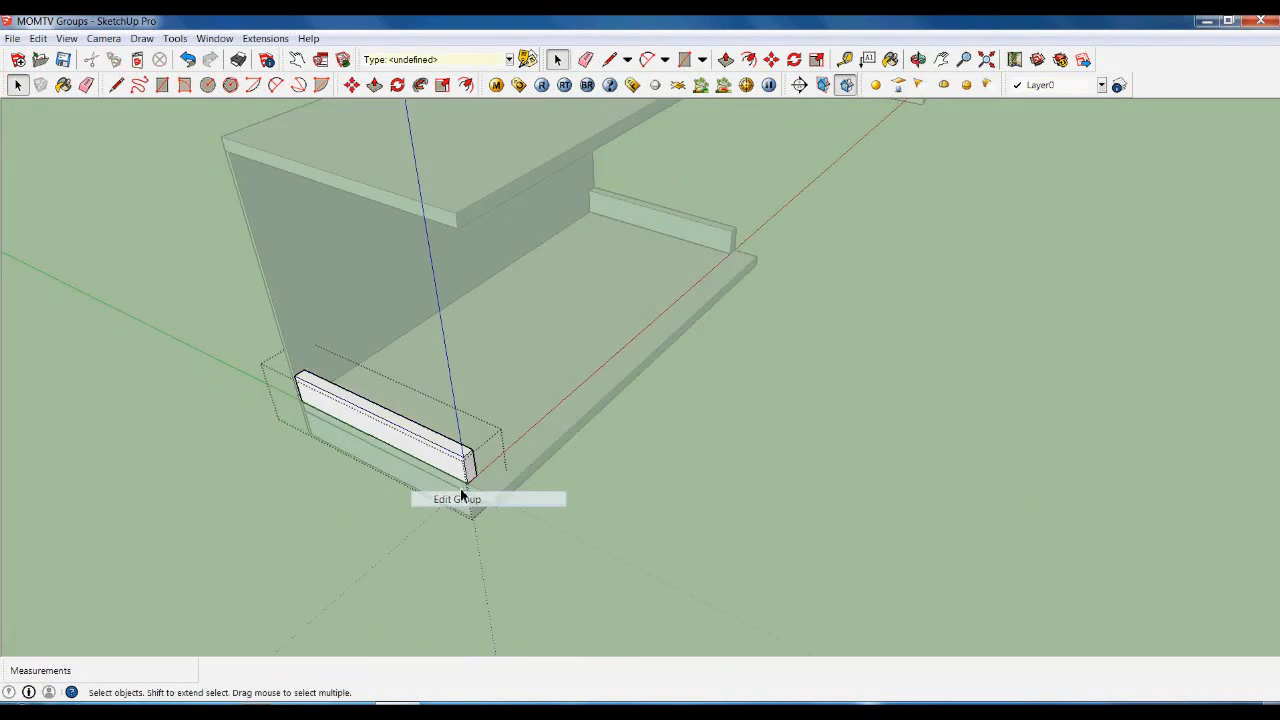
scroll(437, 451, up, 4)
key(p)
click(449, 446)
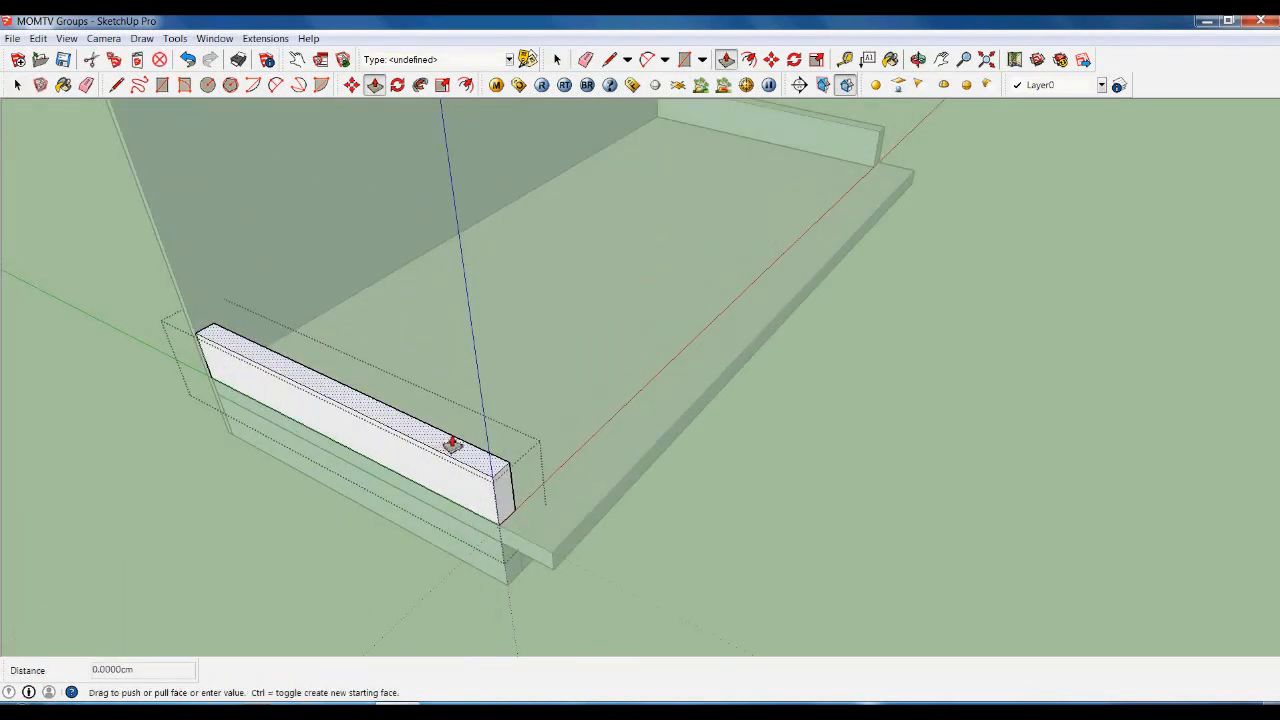
scroll(471, 524, down, 2)
click(485, 266)
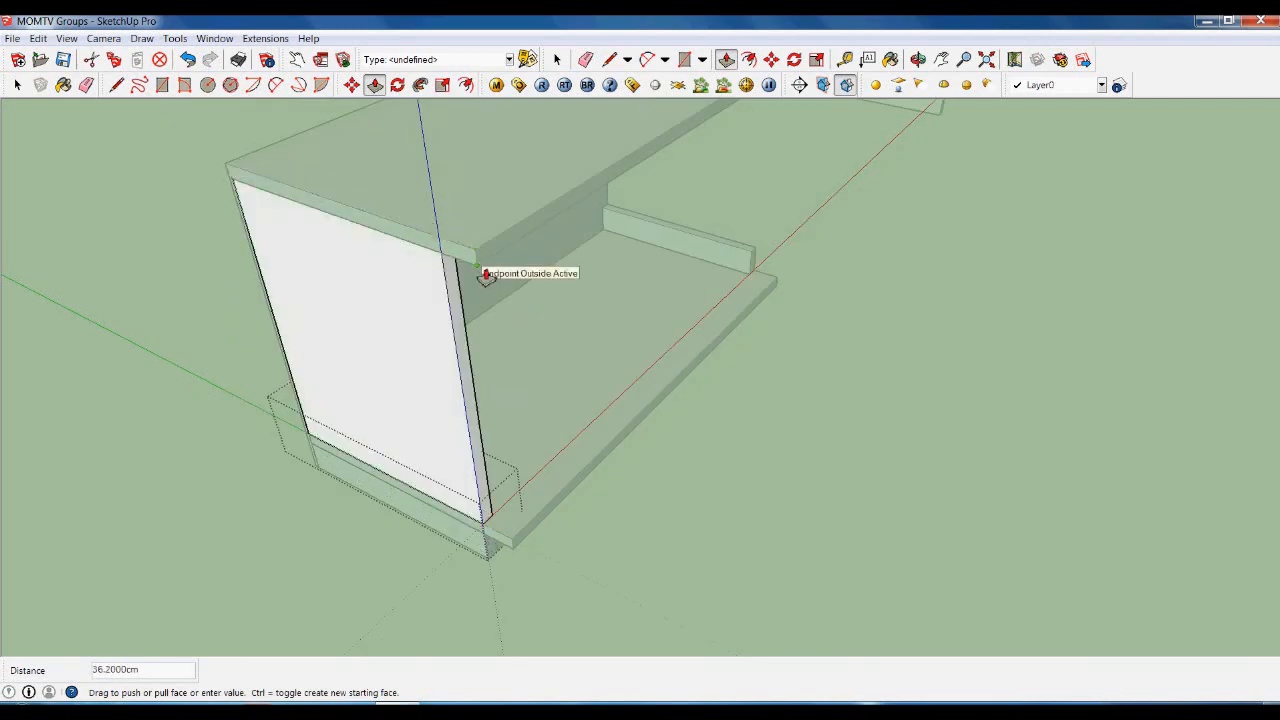
key(space)
click(805, 432)
- Edit the short board at the opposite end and pull its top face up to the top panel's underside
middle_drag(805, 432, 586, 449)
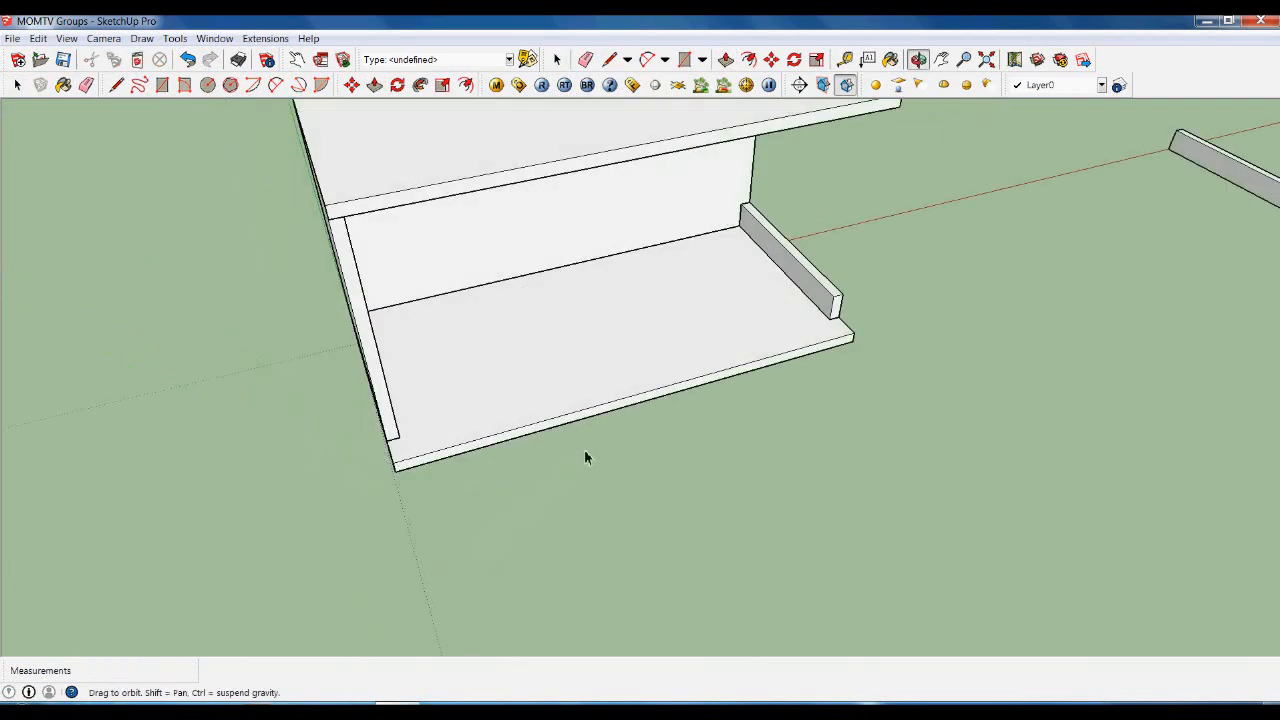
scroll(836, 311, up, 3)
click(807, 328)
double_click(807, 332)
key(p)
click(807, 330)
click(840, 221)
key(space)
click(878, 387)
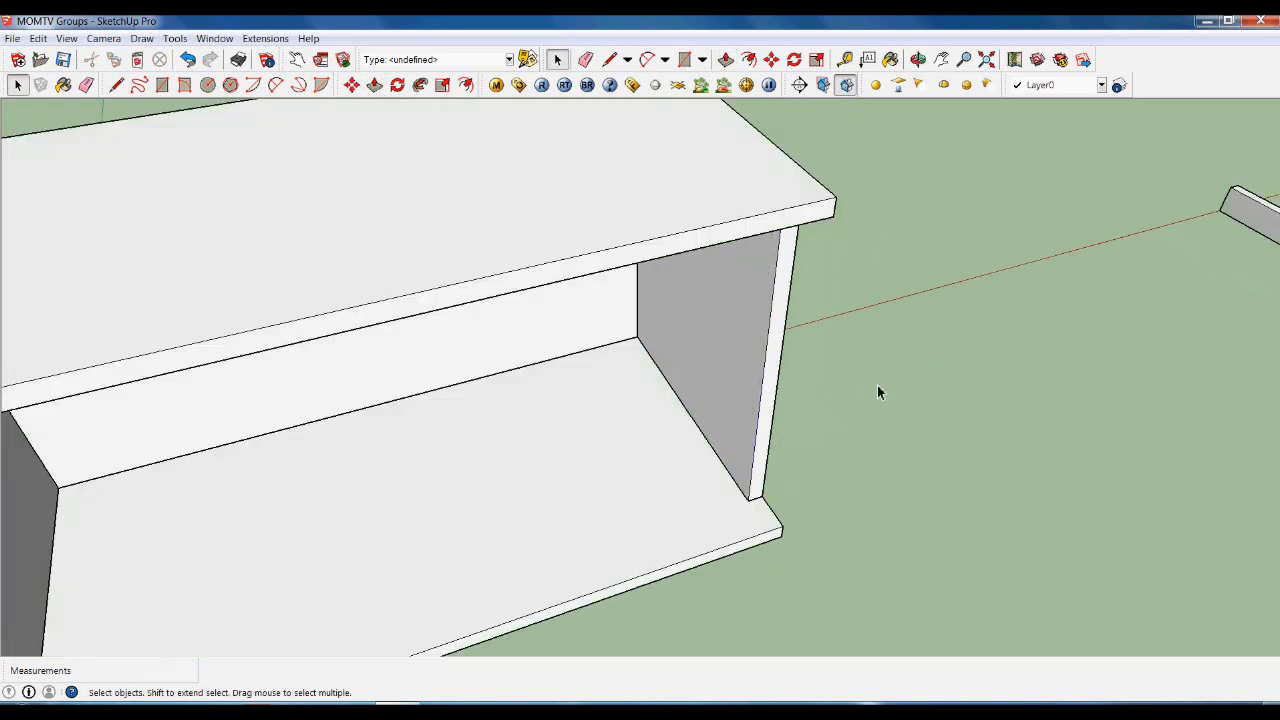
- Edit the first side panel's group and pull its front face out flush with the bottom panel's front edge
scroll(817, 237, down, 3)
middle_drag(475, 474, 434, 571)
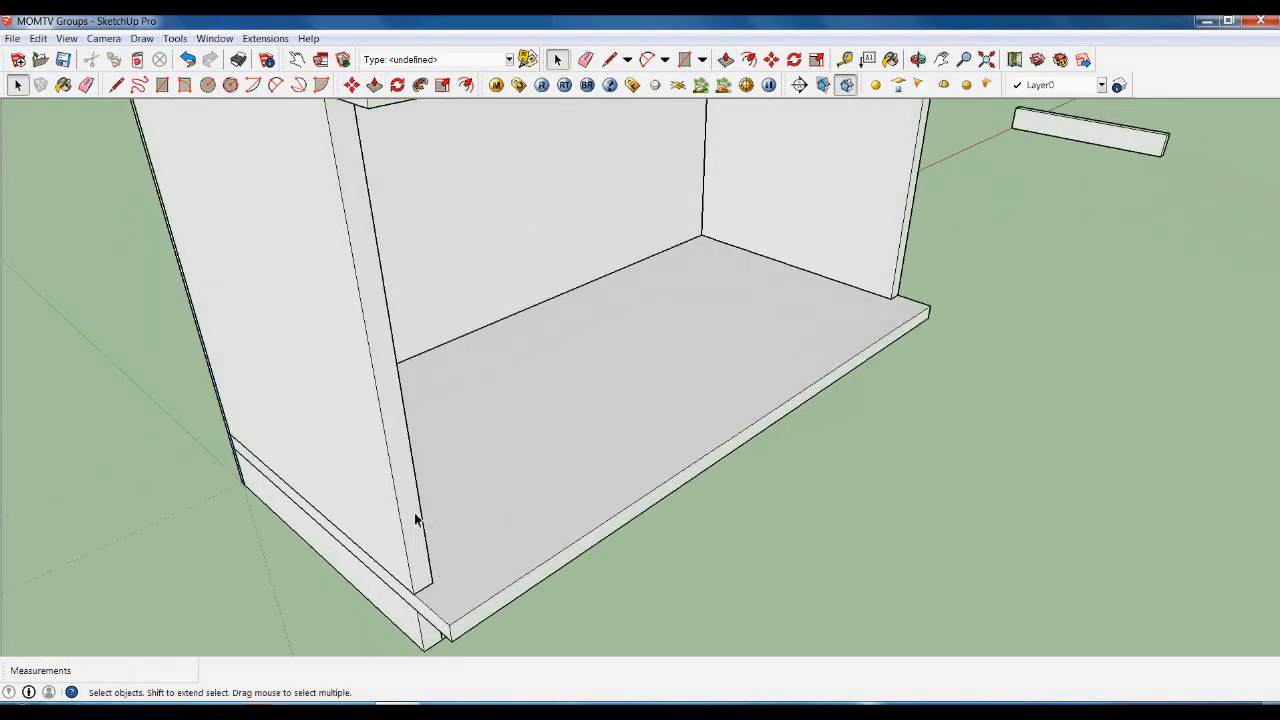
right_click(410, 264)
click(458, 337)
middle_drag(458, 337, 423, 571)
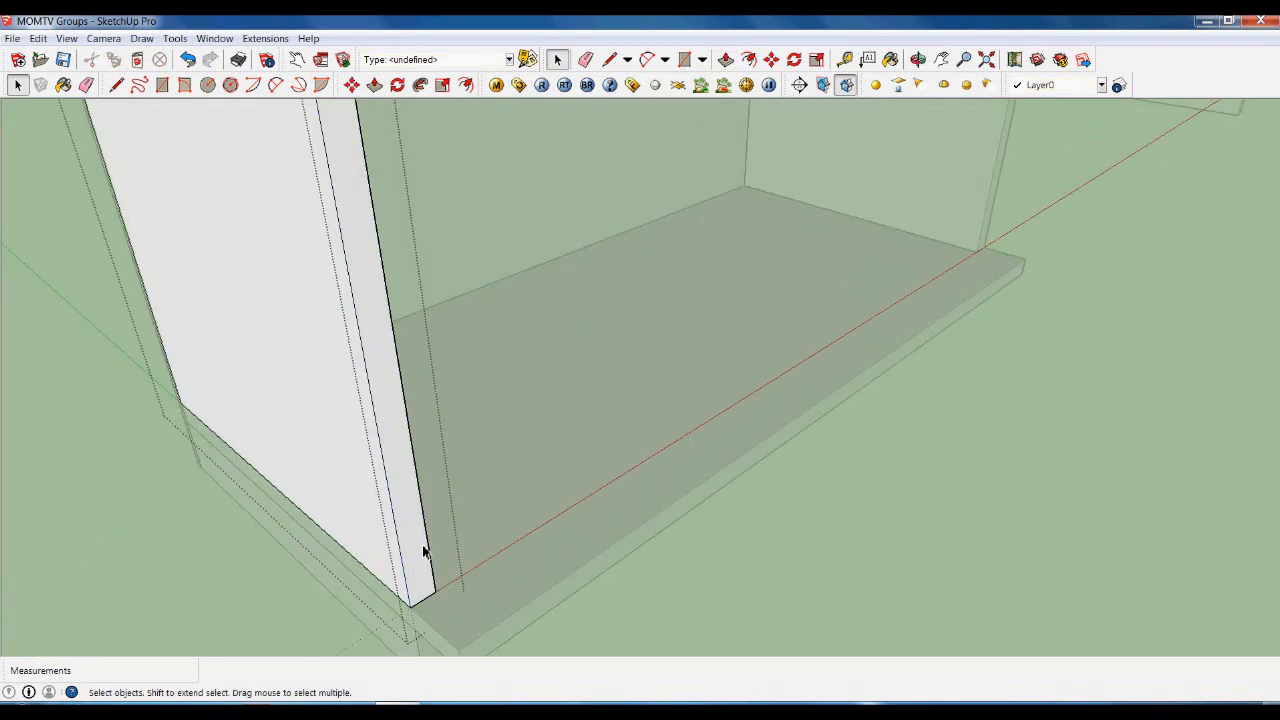
key(p)
click(423, 551)
middle_drag(475, 517, 474, 580)
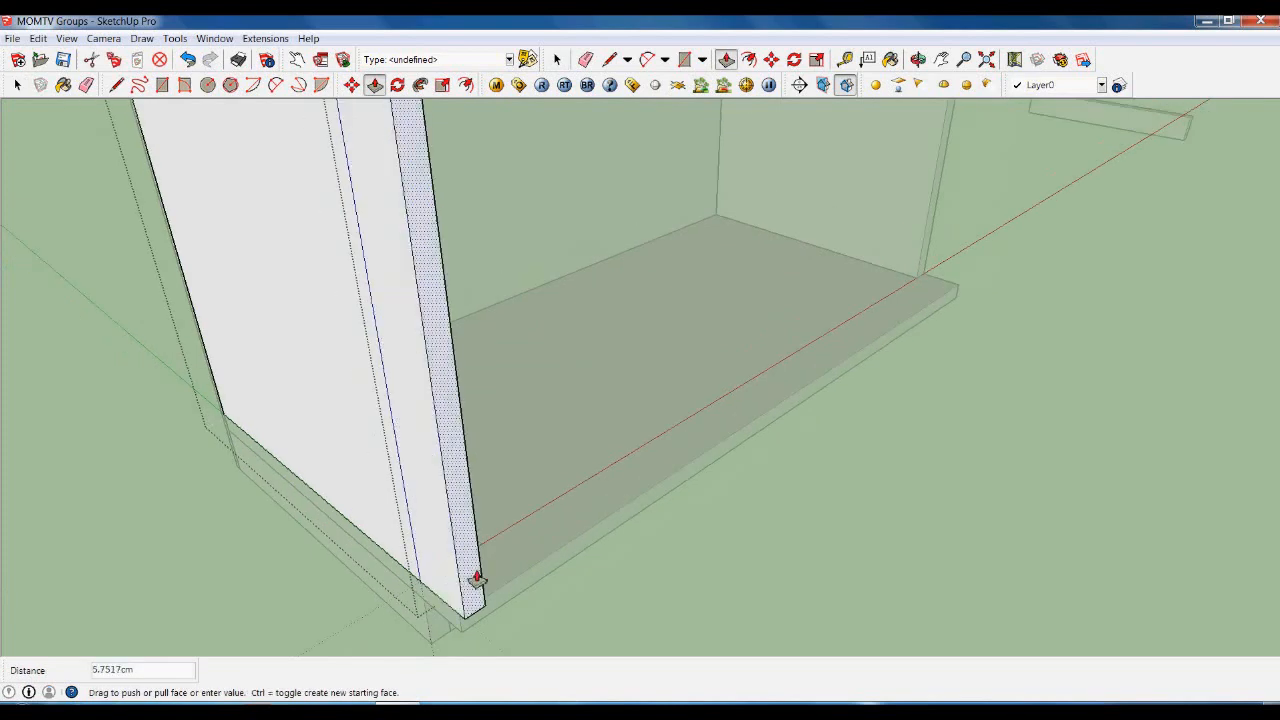
click(474, 644)
middle_drag(466, 634, 669, 434)
key(space)
scroll(704, 363, up, 2)
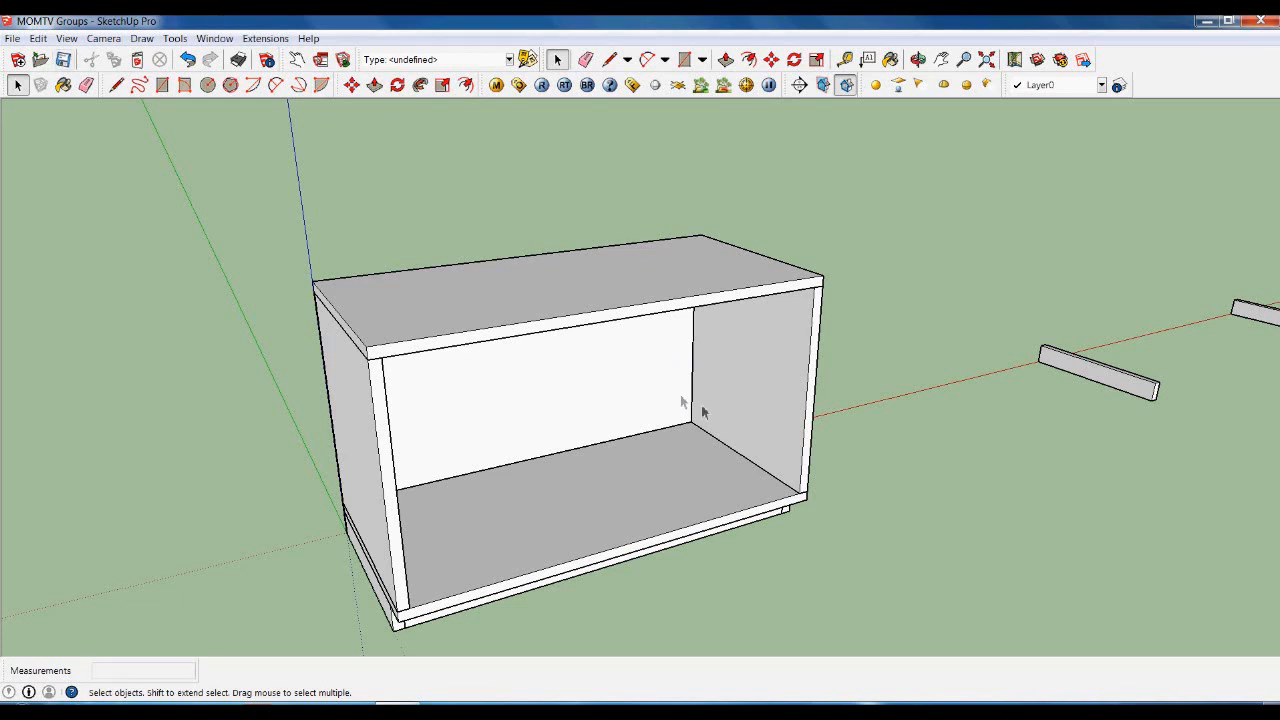
- Push the second cabinet's overhanging top panel end in about 39.8 cm, flush with the side panel's outer face
scroll(702, 410, down, 3)
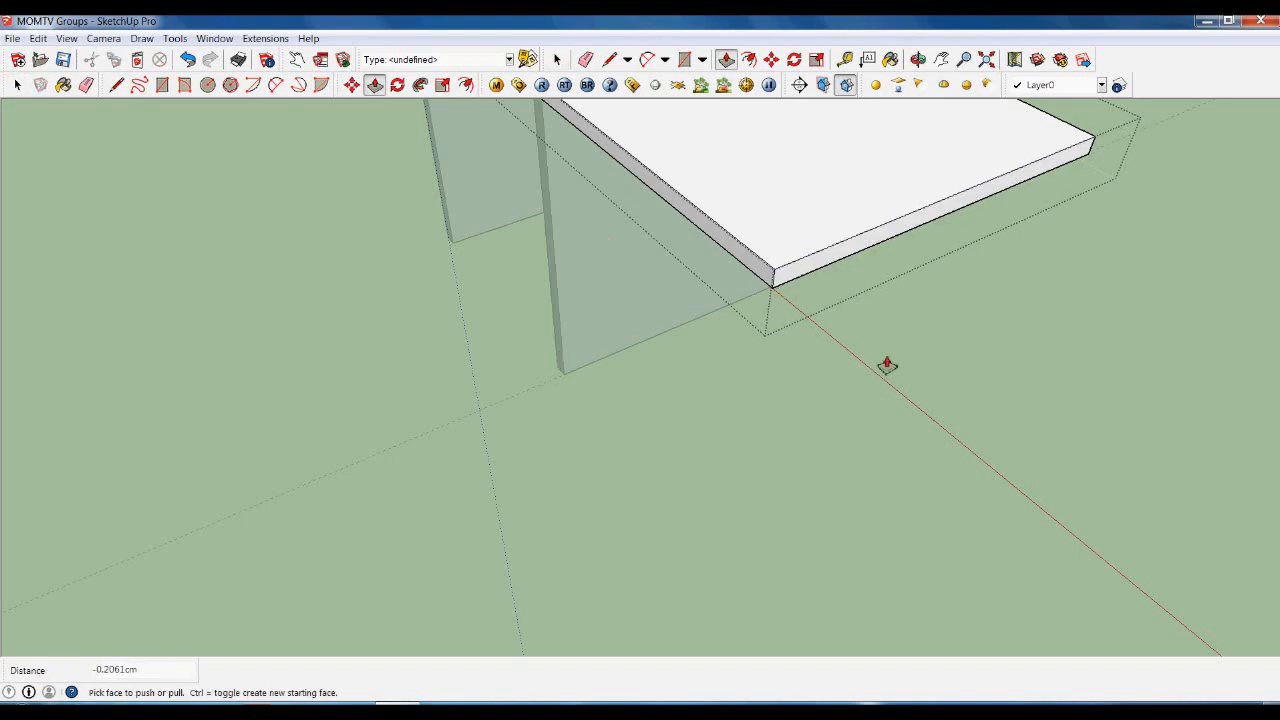
drag(857, 251, 586, 378)
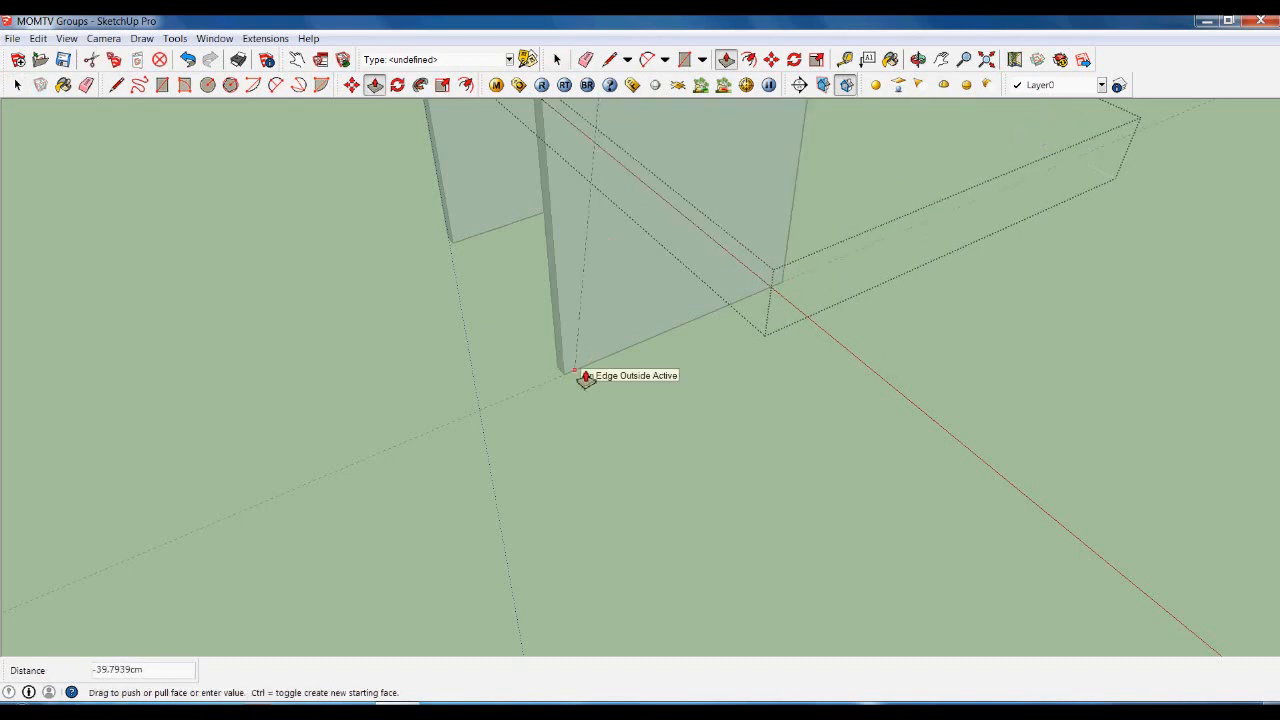
key(Escape)
key(space)
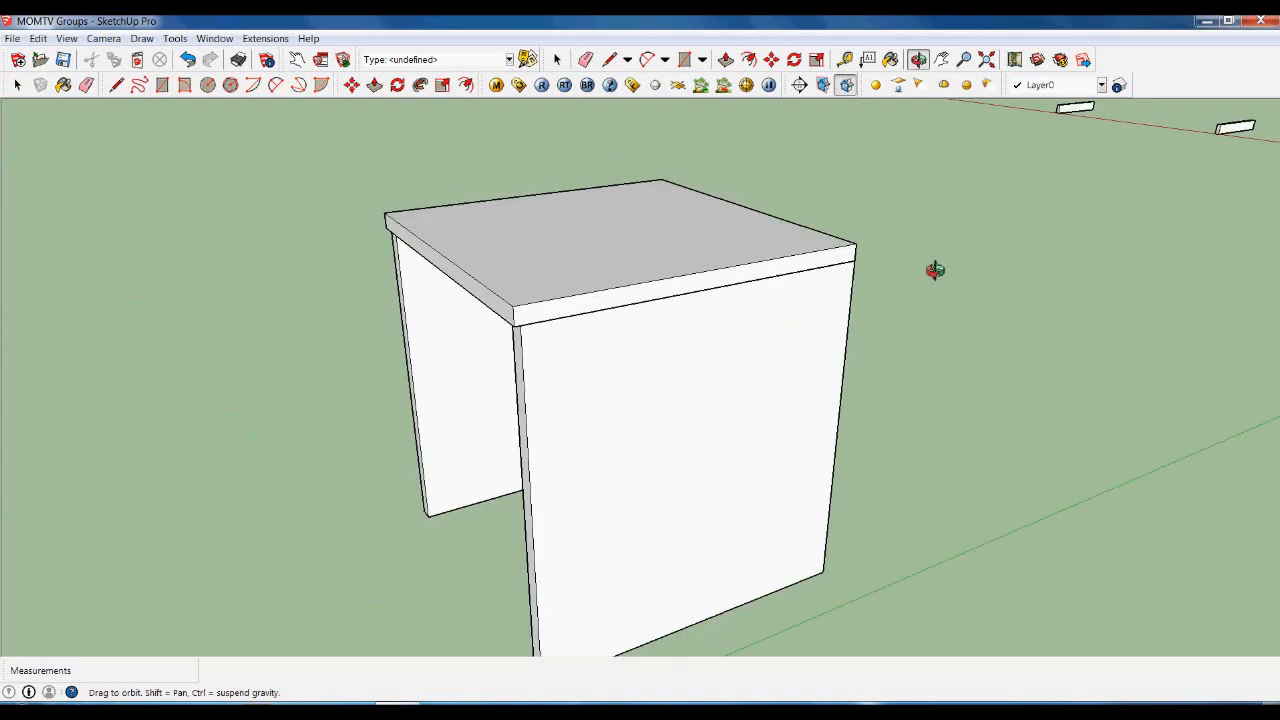
- Edit the narrow cabinet's top panel group and push its overhanging edge face flush with the side panels' edges
middle_drag(929, 271, 474, 349)
scroll(549, 289, up, 3)
right_click(546, 280)
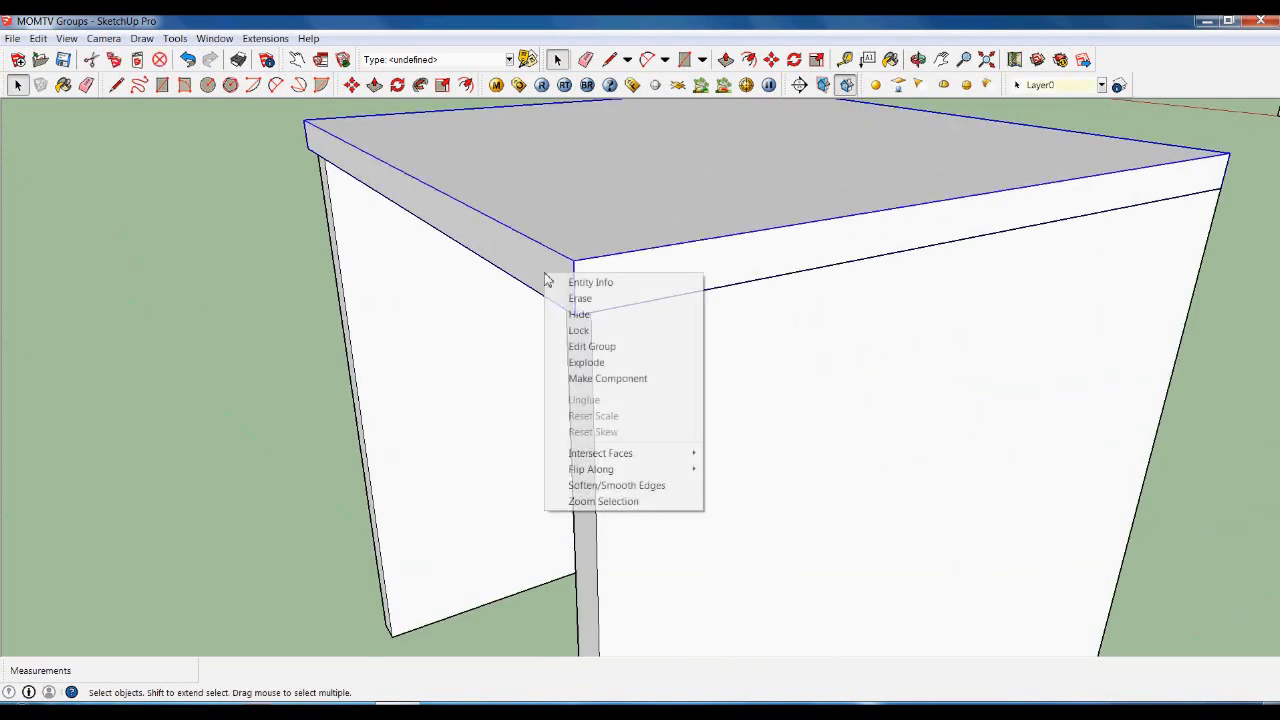
click(591, 346)
scroll(562, 312, up, 2)
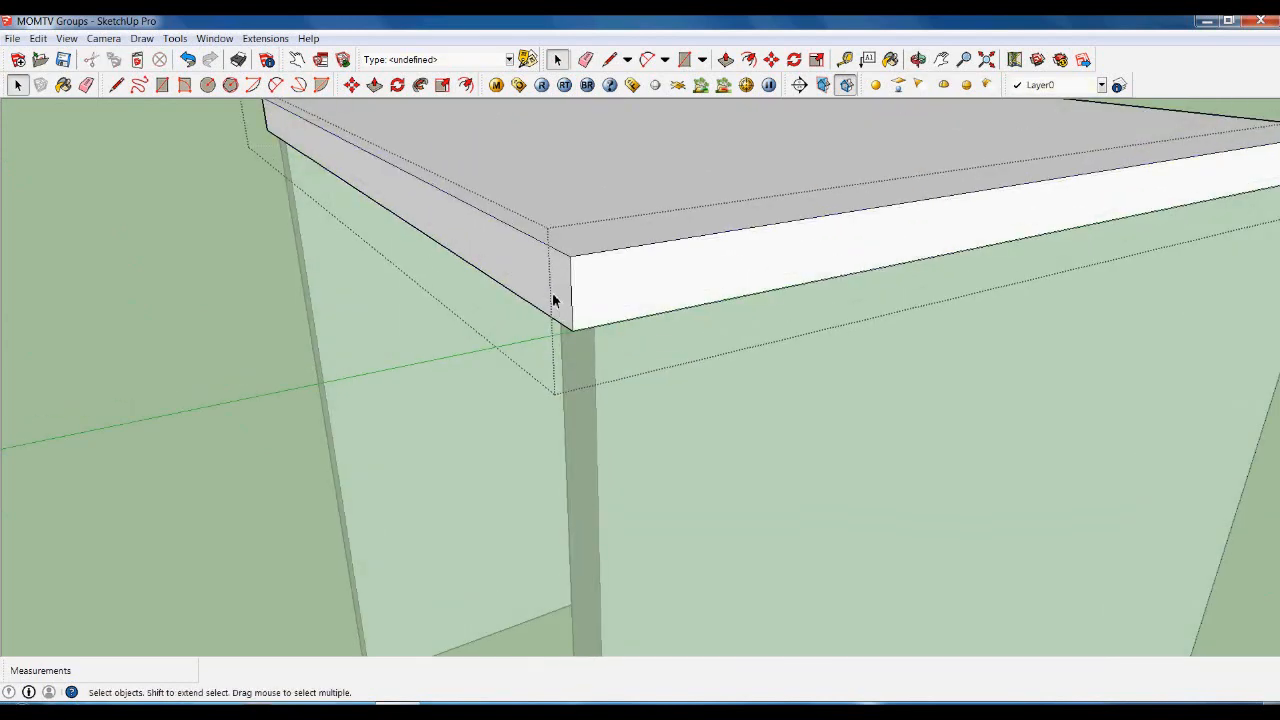
key(p)
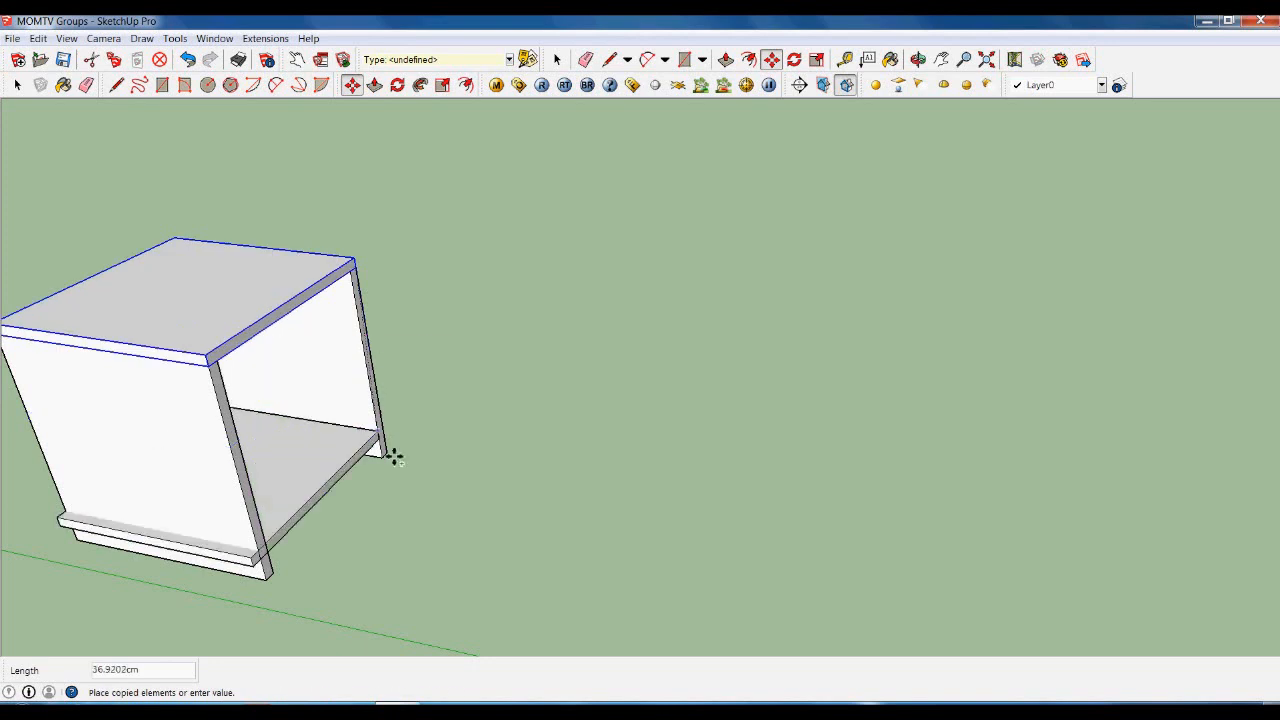
- Copy the top panel 43.1 cm straight down to form the bottom panel beneath the two side panels
scroll(400, 470, up, 2)
click(393, 457)
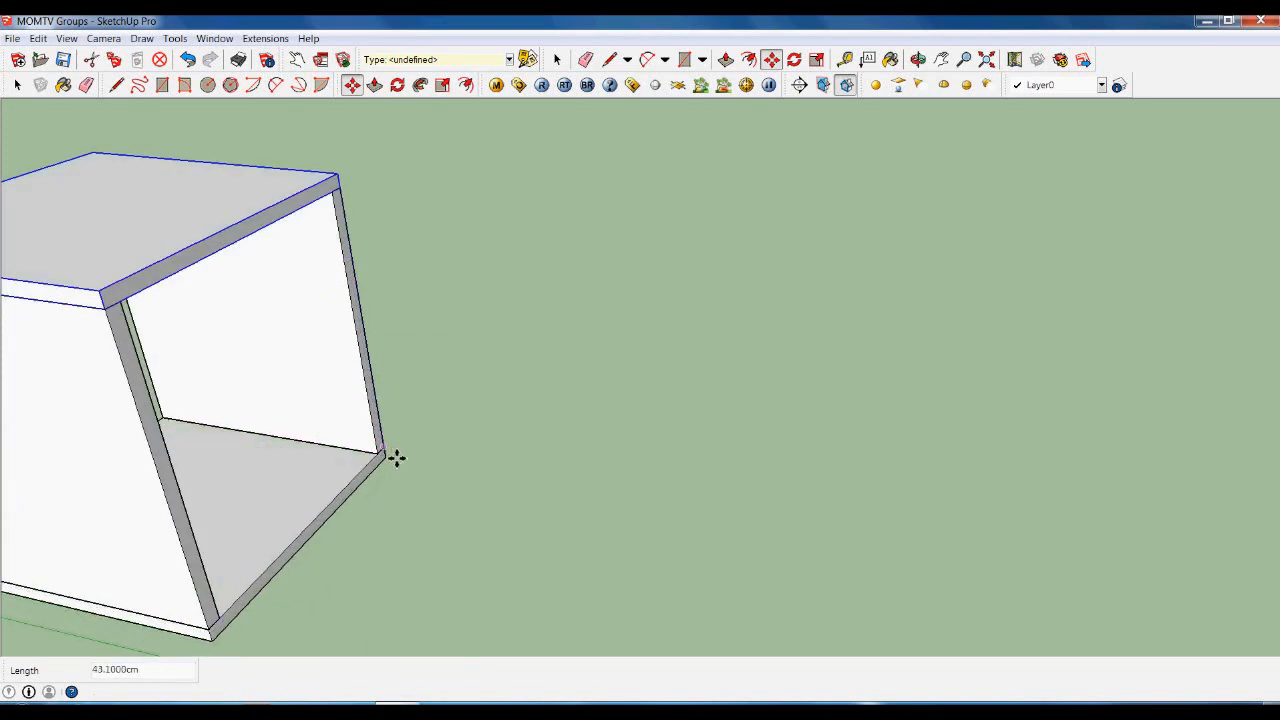
key(space)
click(416, 508)
scroll(416, 508, down, 3)
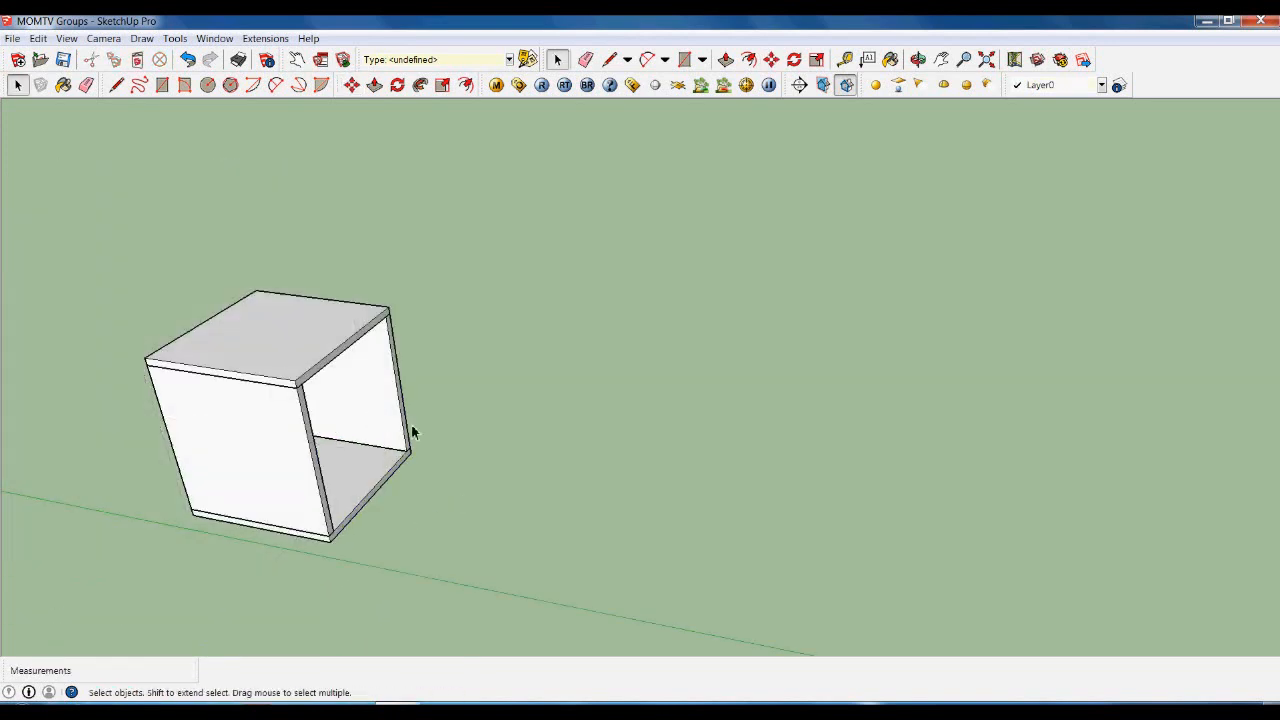
- Save the model and move the narrow cabinet's top panel 95 cm straight up, away from the side panels
click(62, 60)
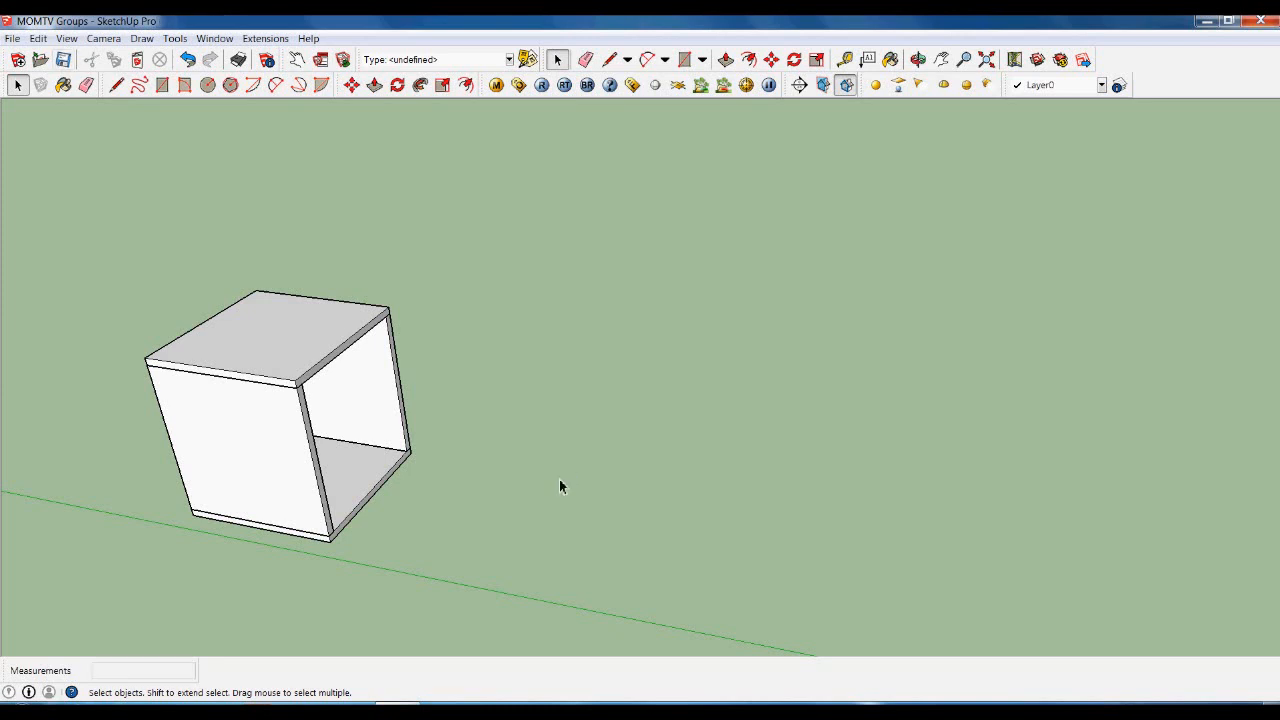
key(t)
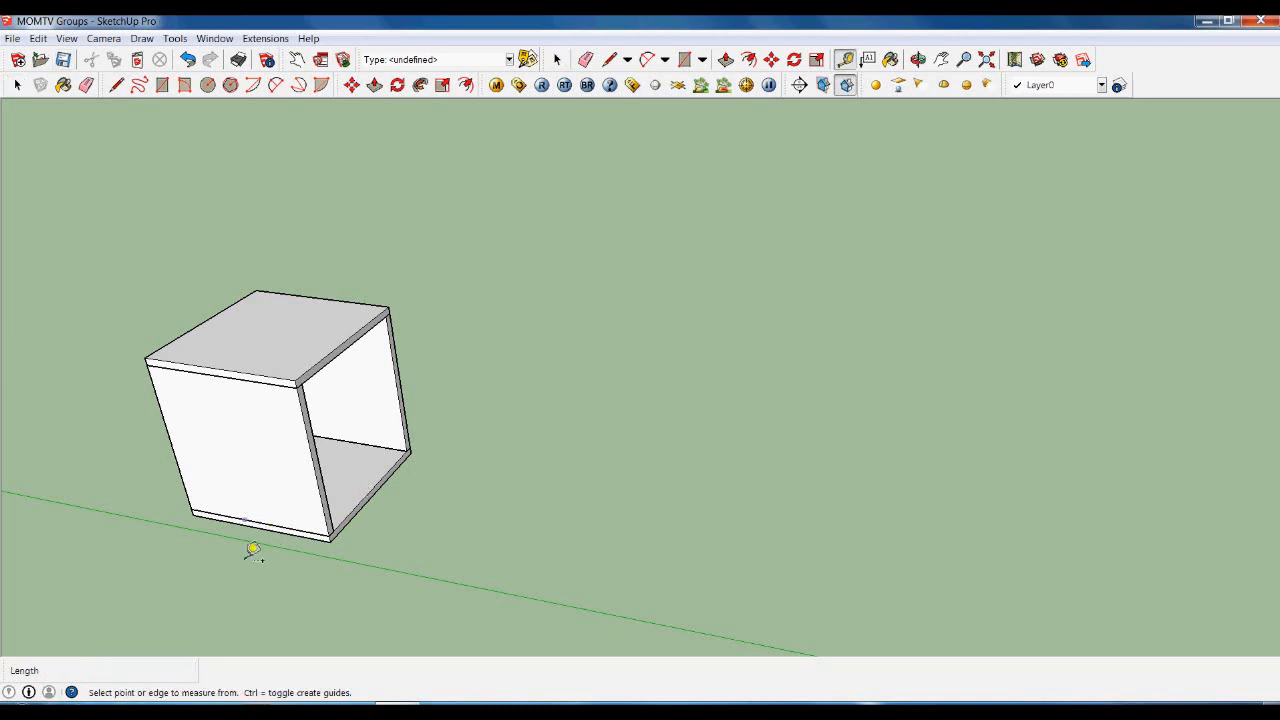
click(266, 536)
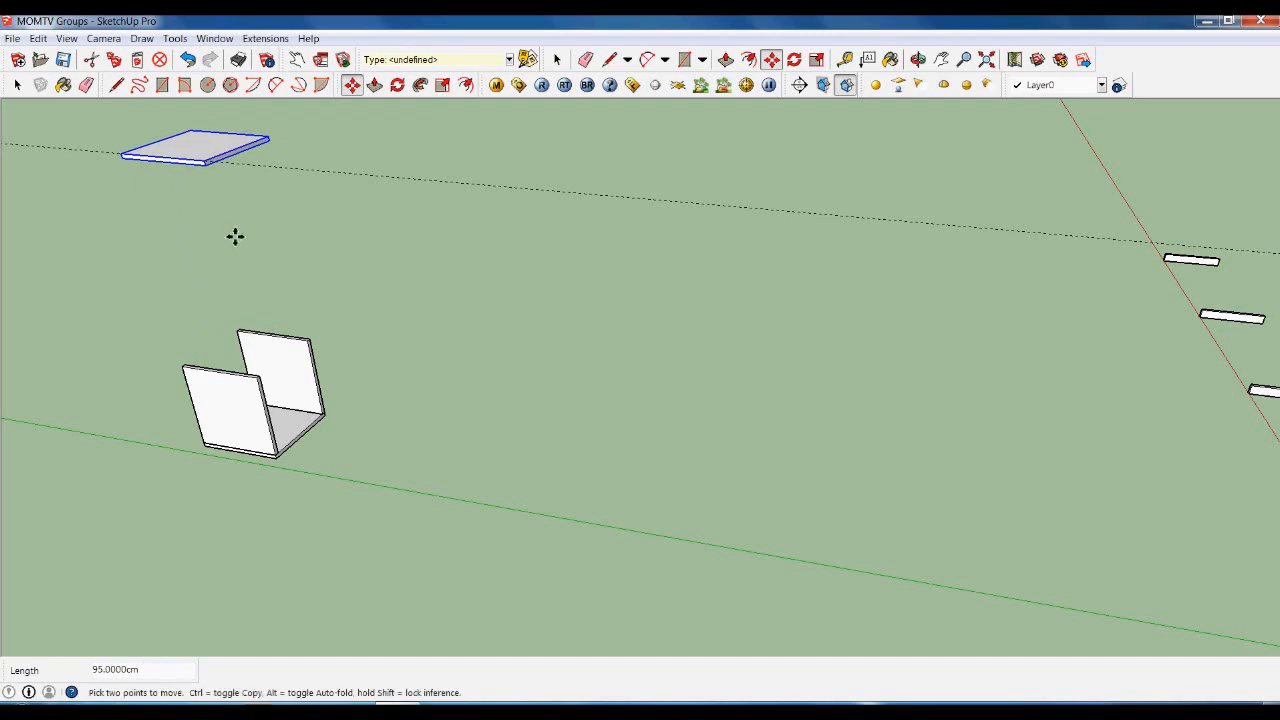
key(space)
- Edit the near side panel's group and pull its top face up 95 cm to the raised top panel's underside
middle_drag(271, 286, 270, 410)
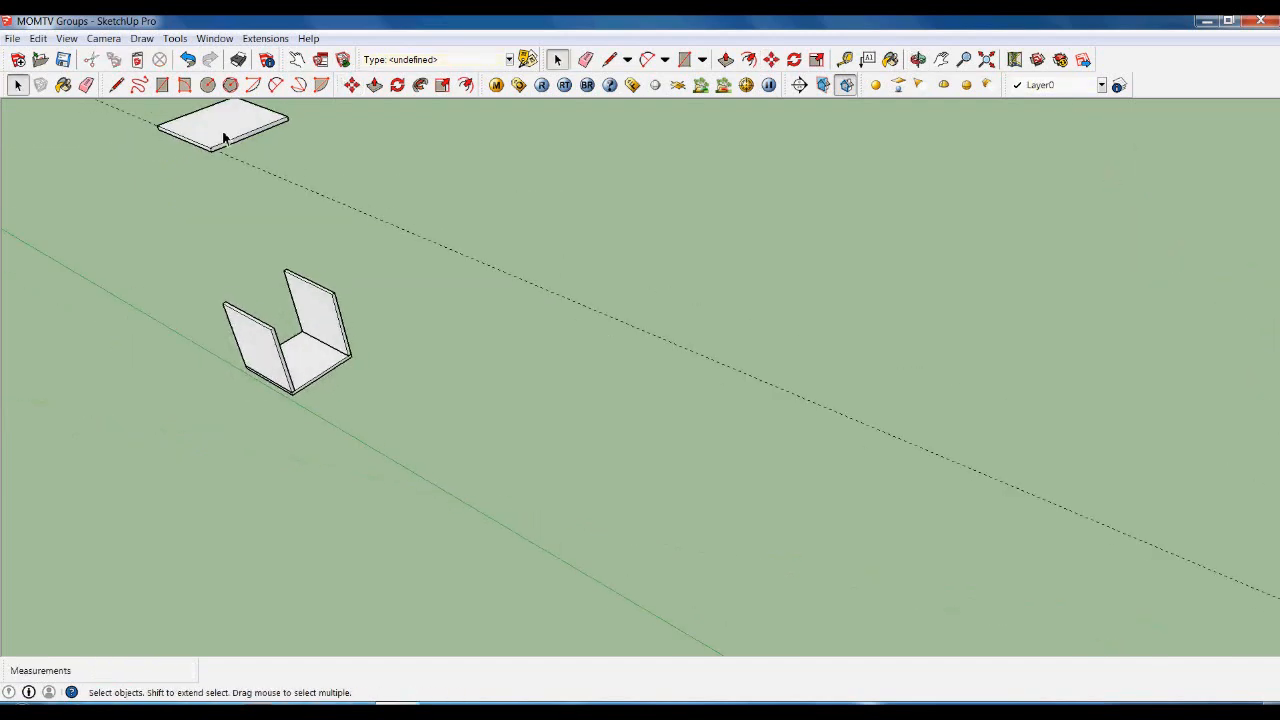
scroll(277, 423, up, 4)
right_click(270, 400)
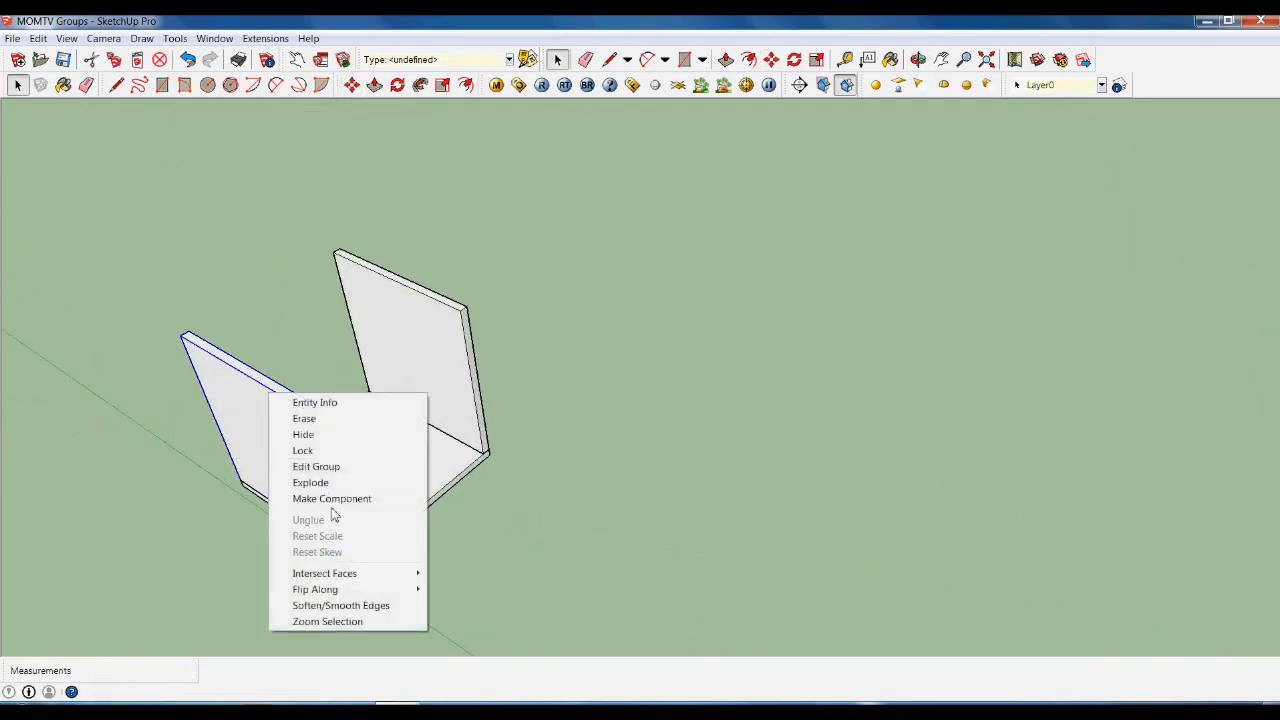
click(306, 466)
scroll(305, 440, up, 5)
key(p)
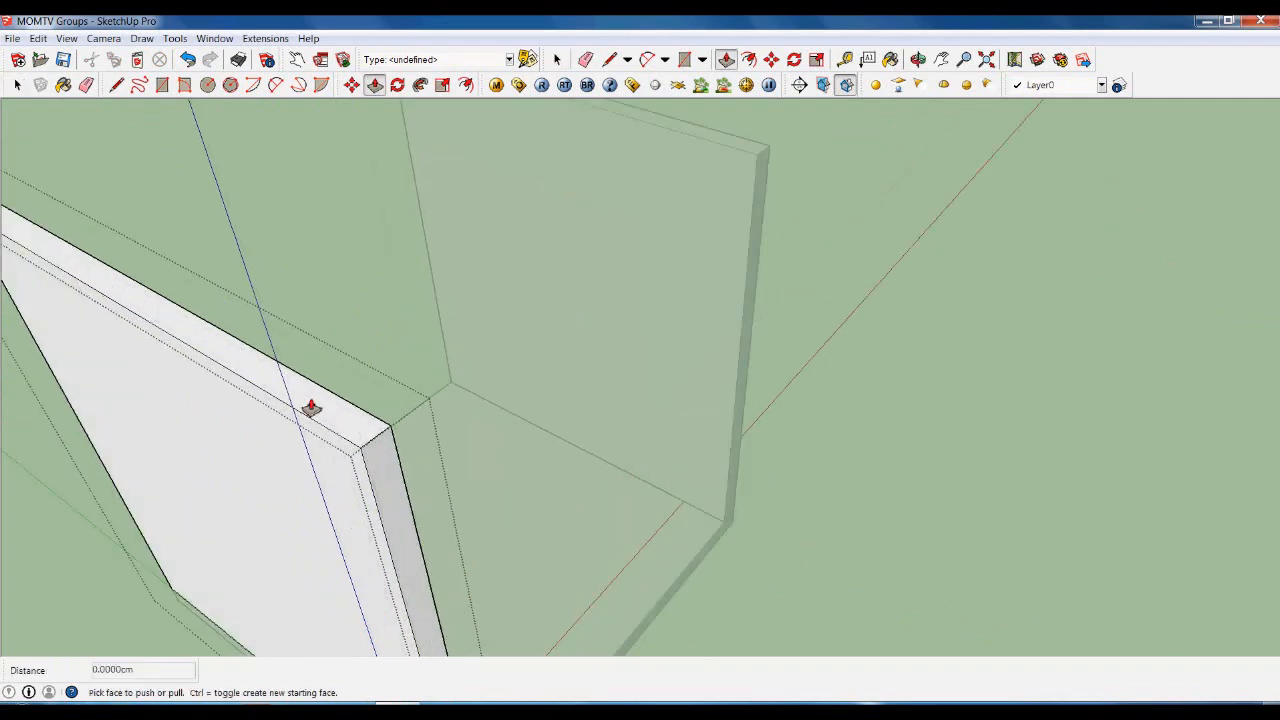
click(314, 406)
scroll(351, 537, down, 6)
scroll(329, 306, up, 5)
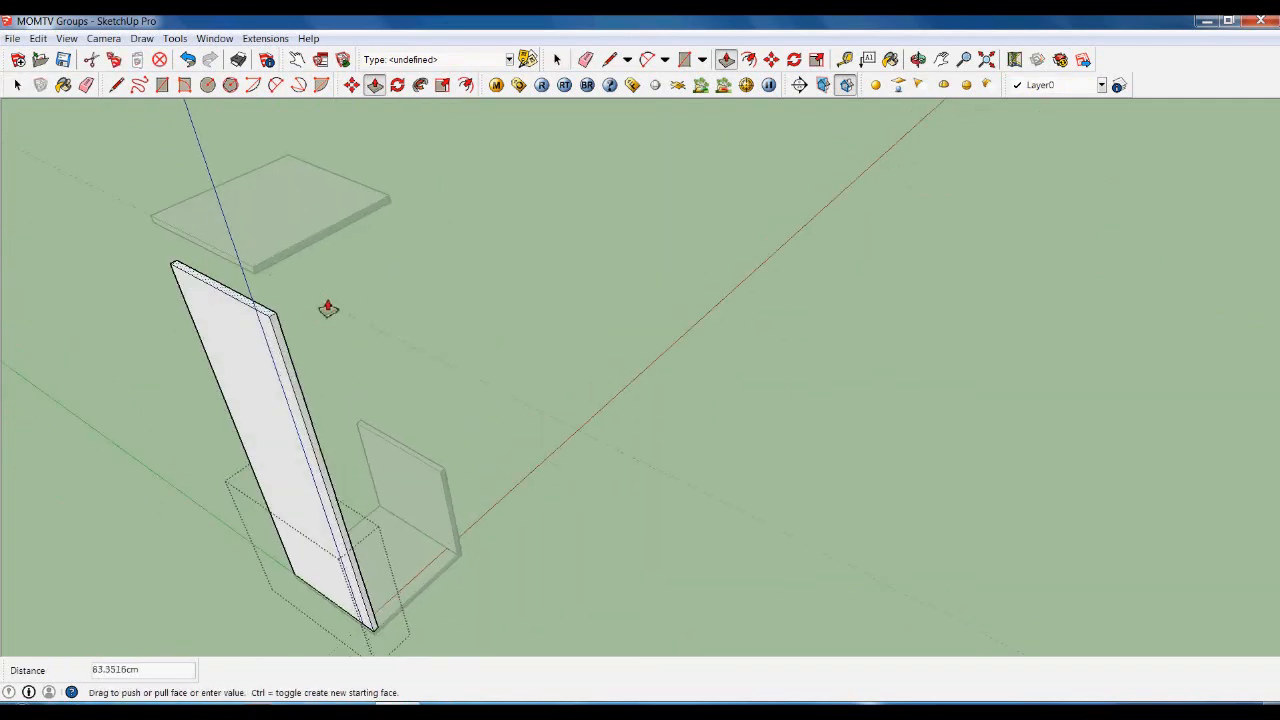
click(249, 274)
scroll(424, 362, down, 3)
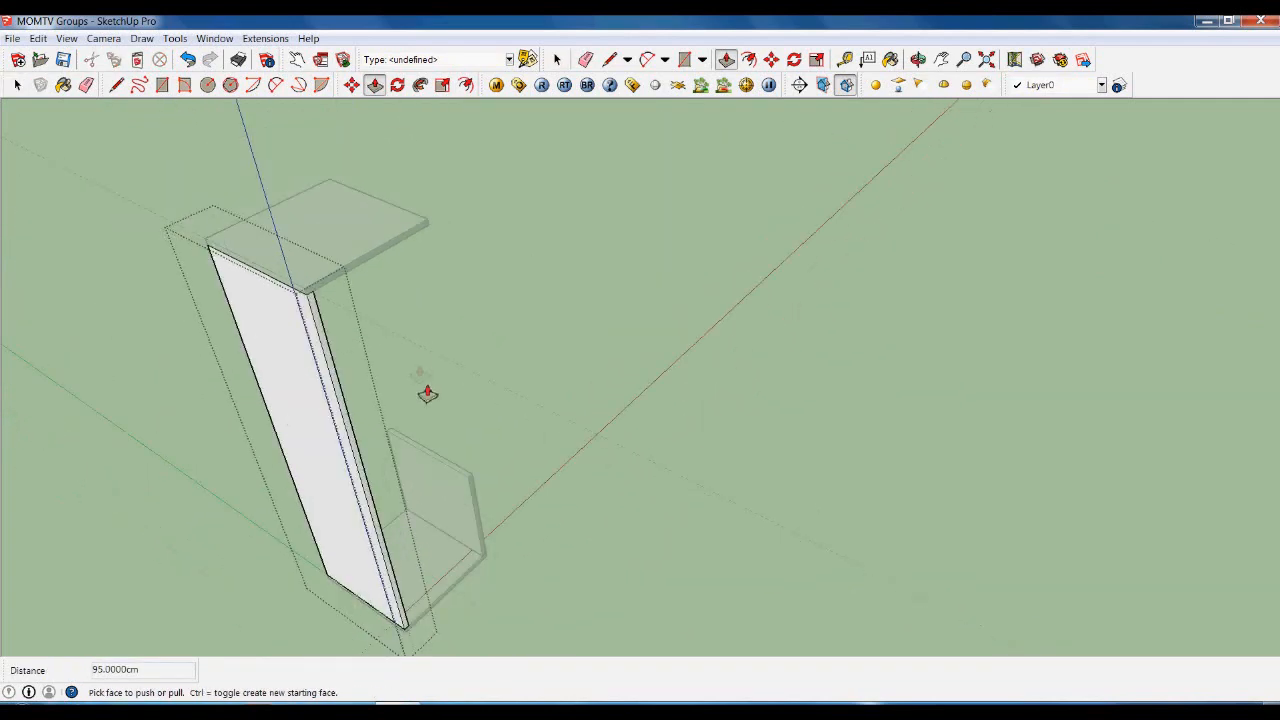
key(space)
click(476, 480)
- Edit the opposite side panel's group, extend its top face up to the top panel's underside, and save the model
scroll(465, 480, up, 4)
click(462, 485)
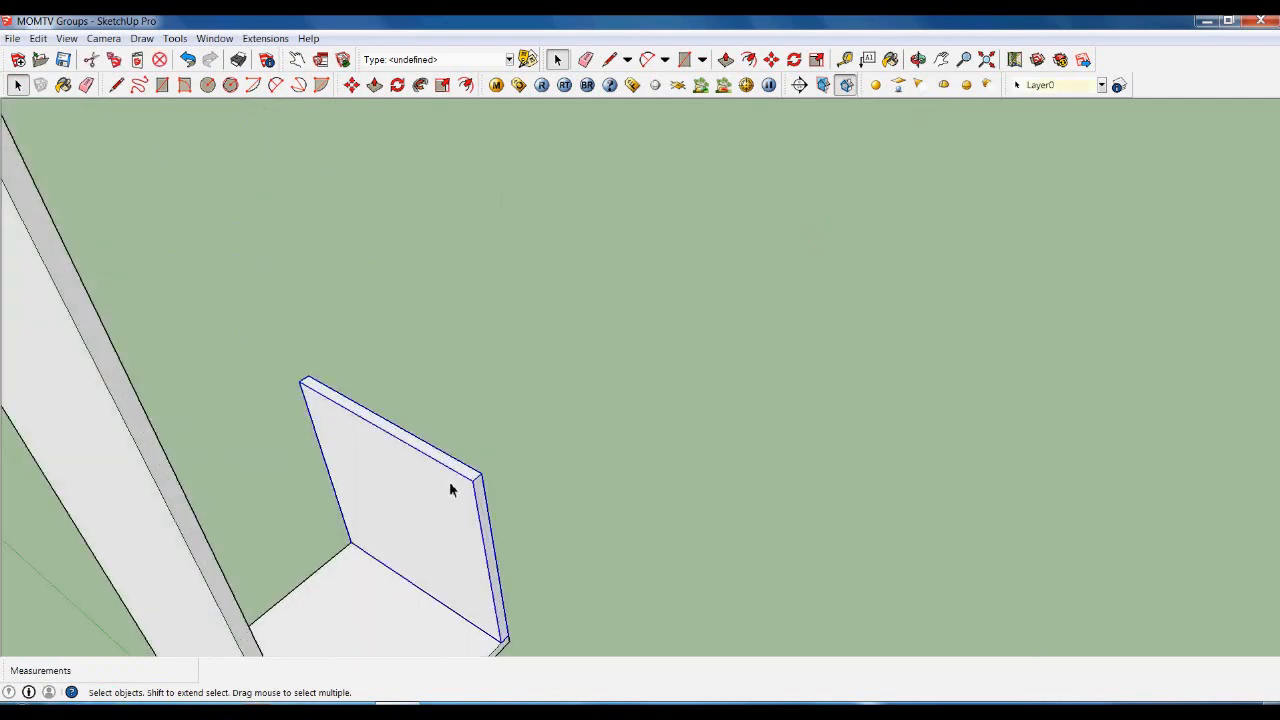
right_click(451, 484)
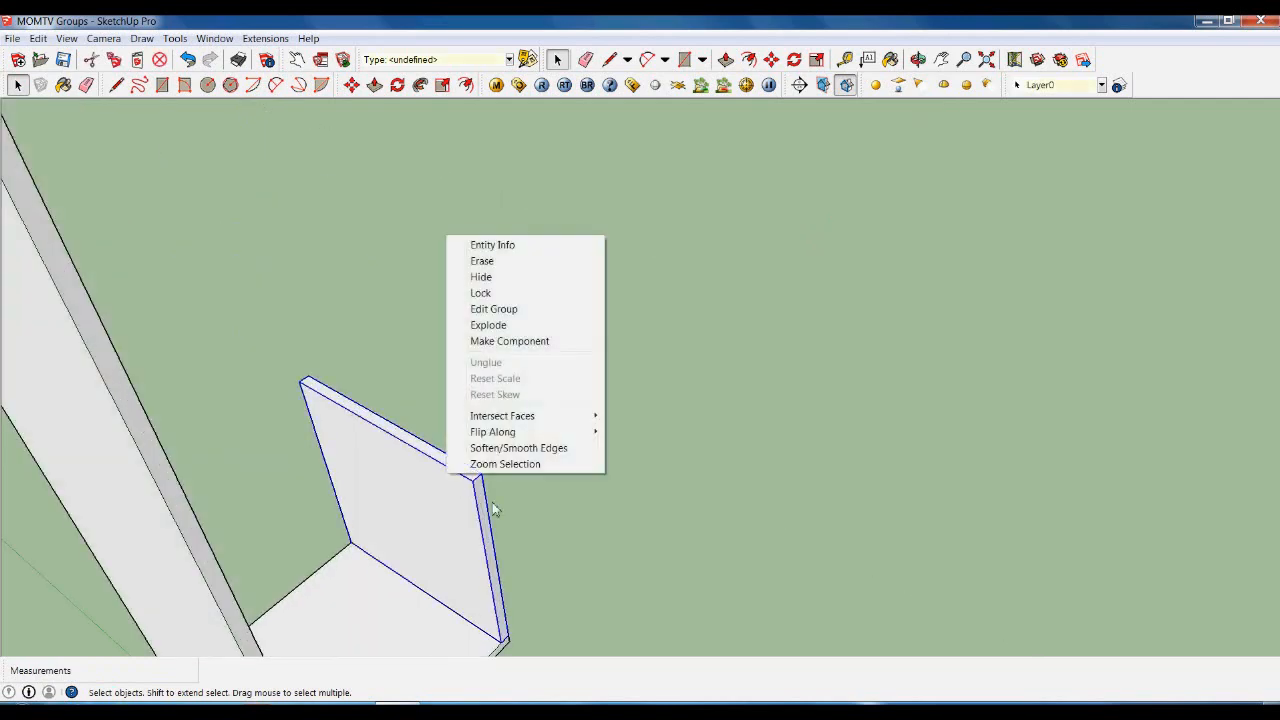
click(498, 312)
scroll(441, 456, up, 4)
scroll(462, 482, down, 6)
click(569, 420)
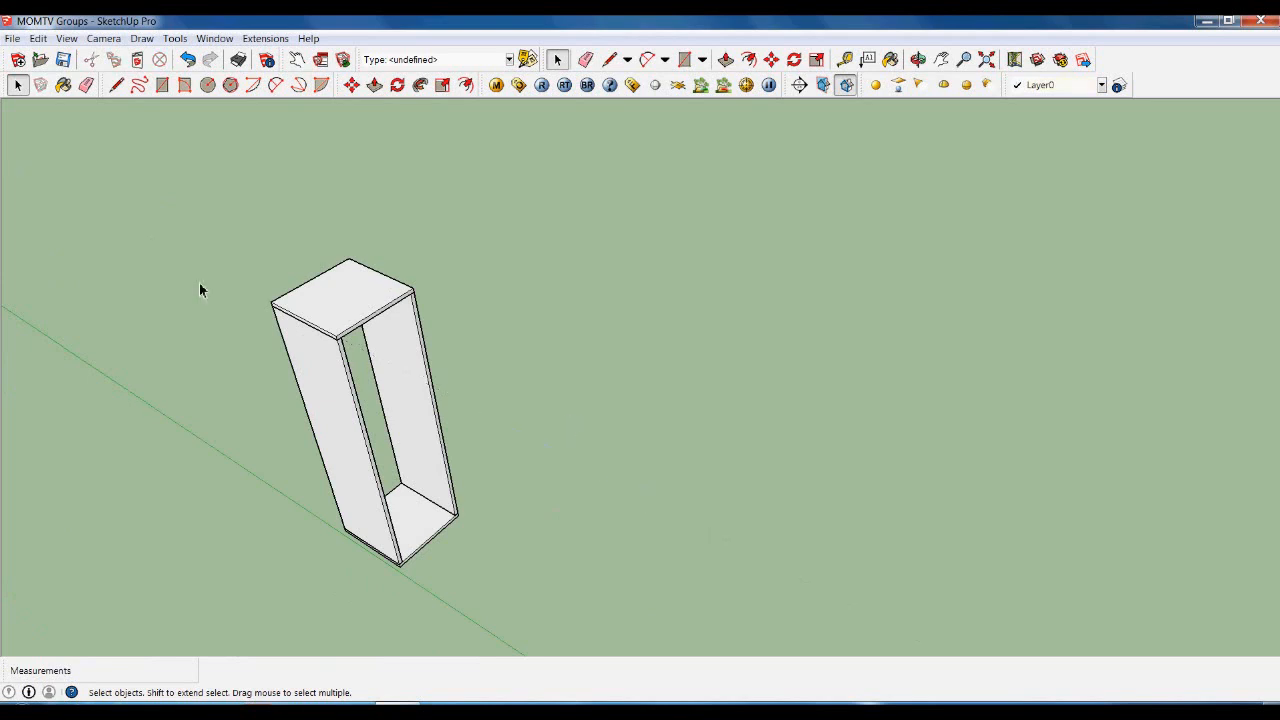
click(65, 61)
- Measure the depth of the wide cabinet's top panel from front edge to back edge
scroll(350, 235, down, 5)
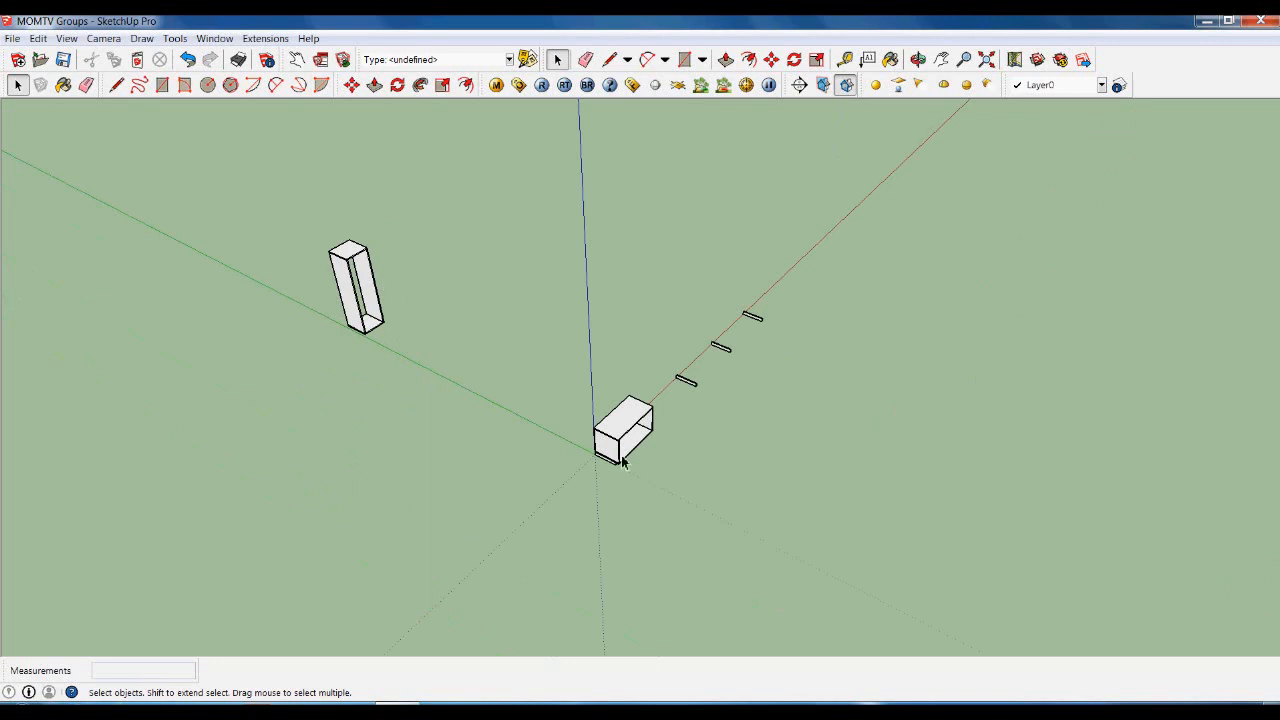
scroll(619, 407, up, 6)
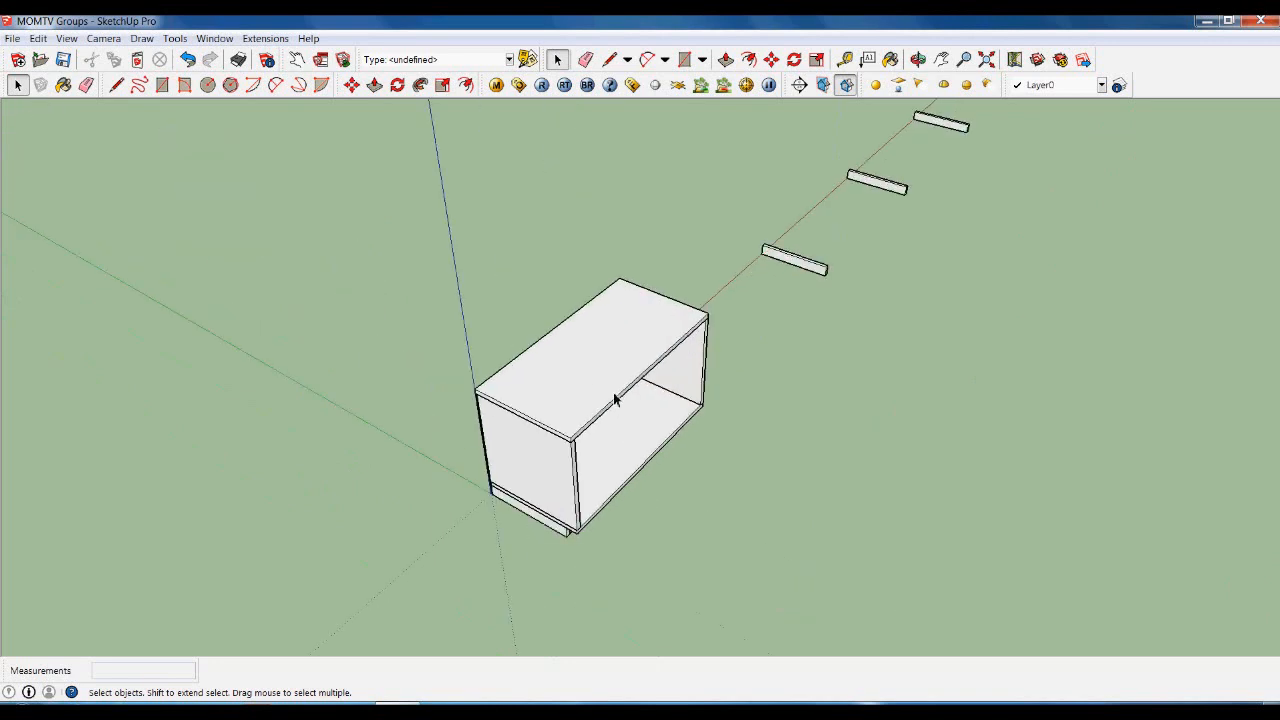
key(t)
scroll(631, 391, up, 2)
click(652, 368)
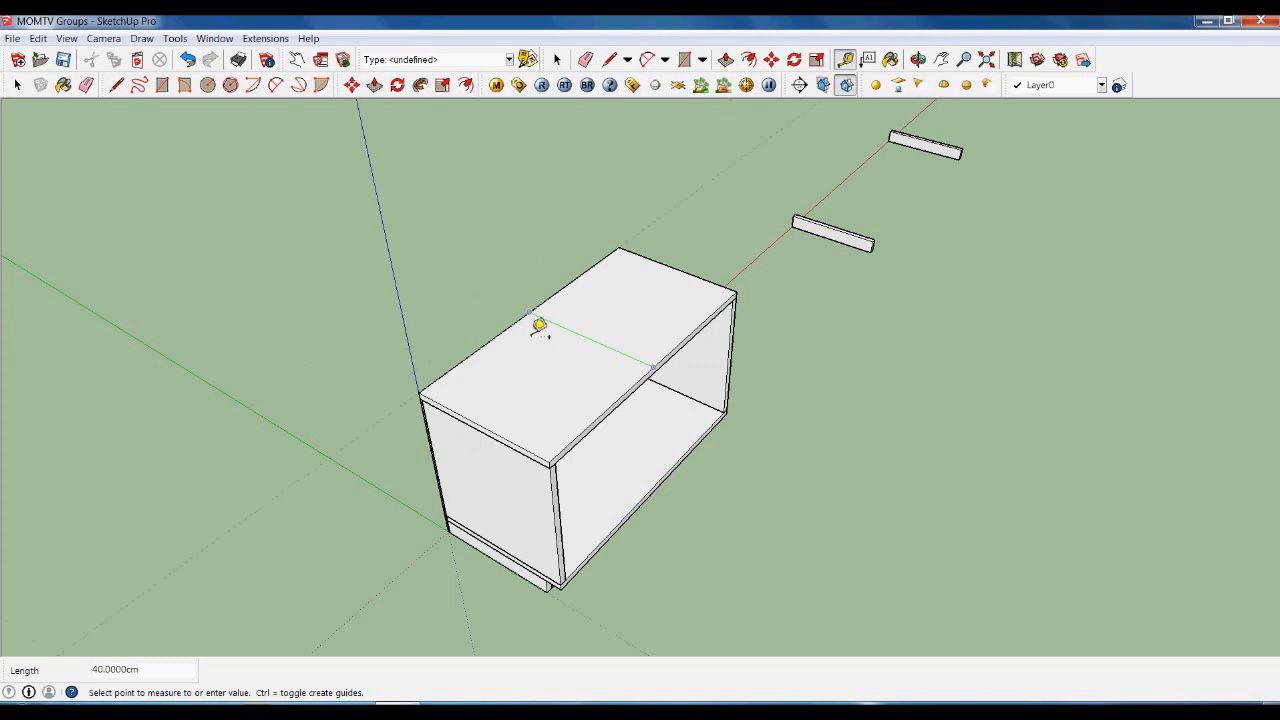
key(space)
- Edit the tall narrow cabinet's bottom panel group and push its front face in 10 cm
scroll(691, 449, down, 5)
middle_drag(691, 449, 286, 282)
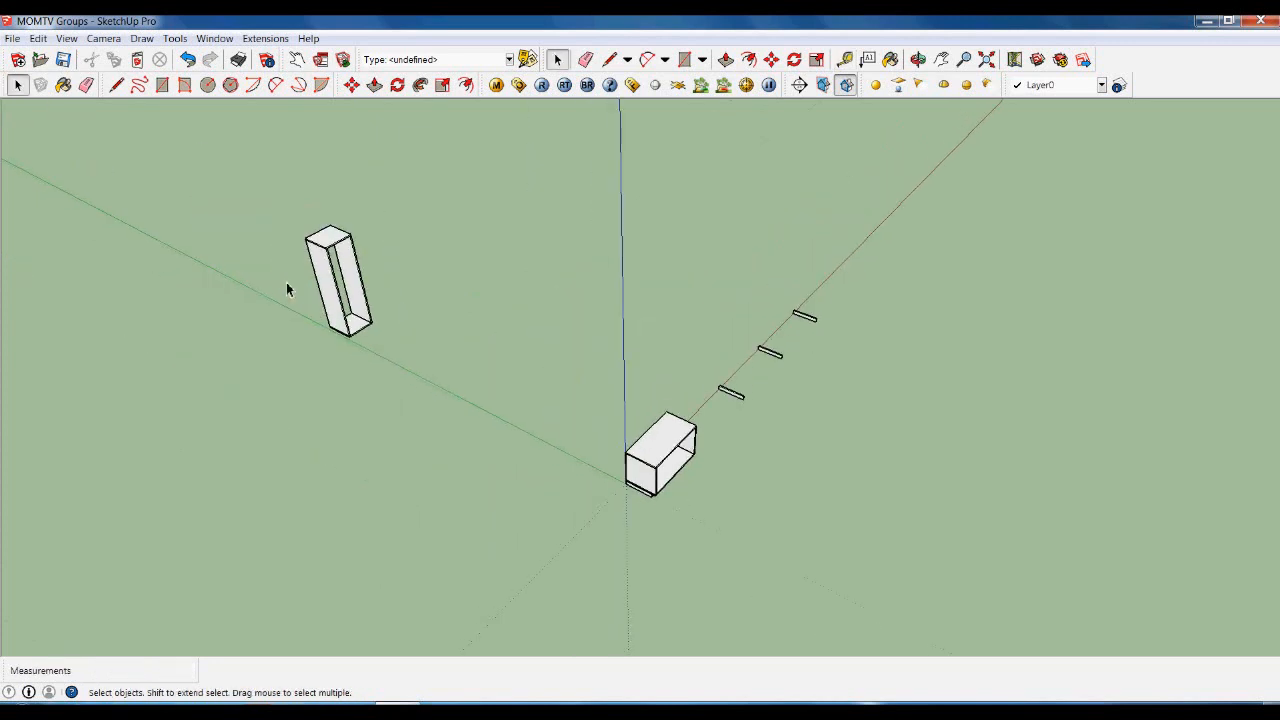
scroll(334, 330, up, 3)
scroll(357, 324, up, 5)
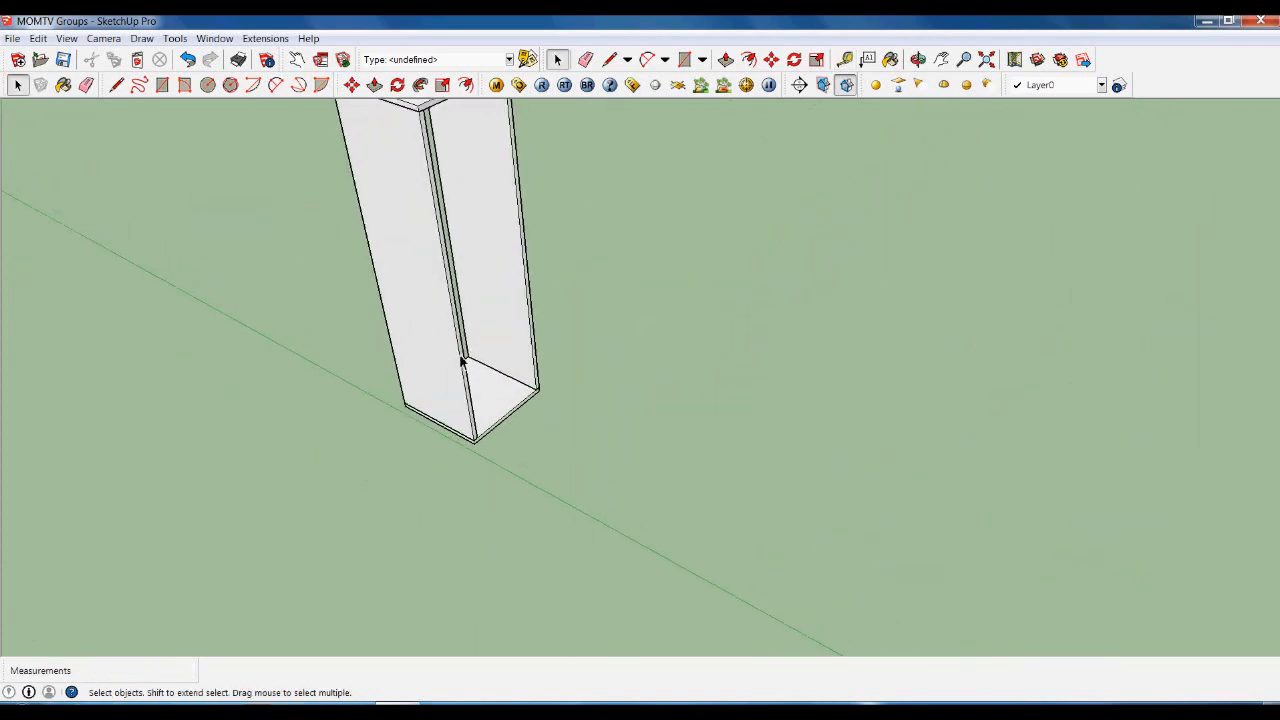
double_click(487, 406)
scroll(500, 414, up, 10)
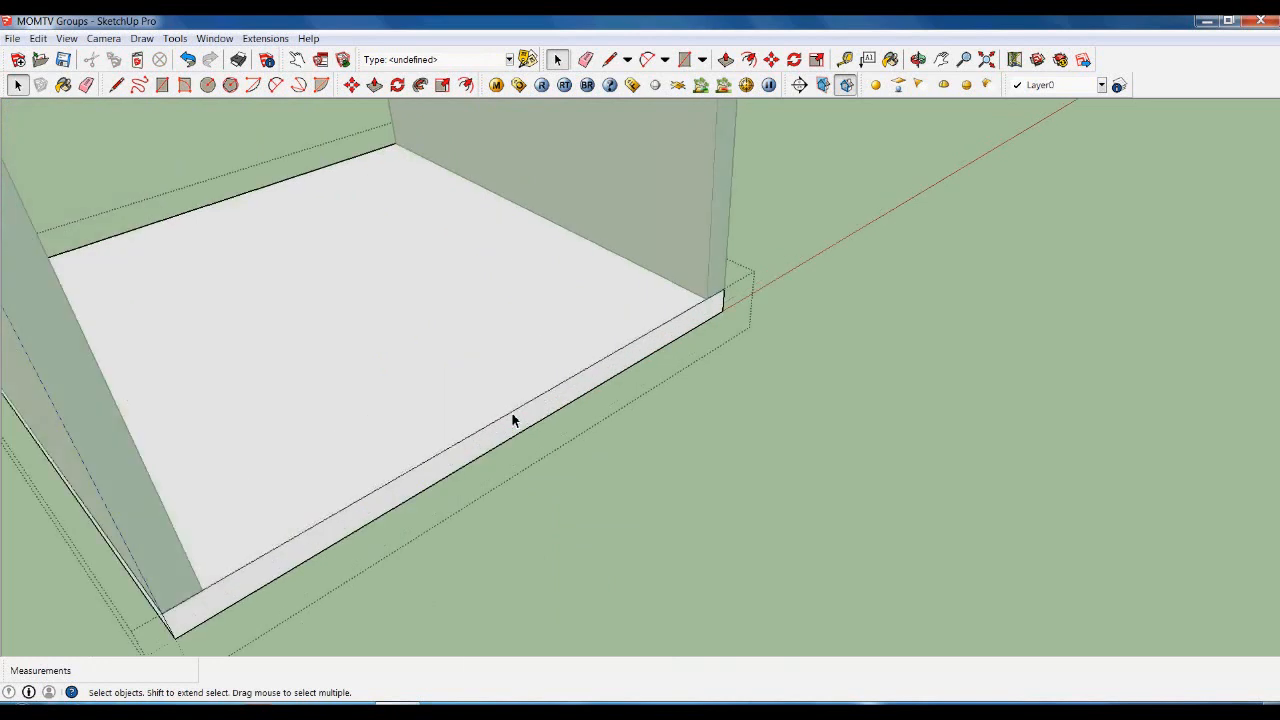
key(p)
drag(523, 437, 432, 355)
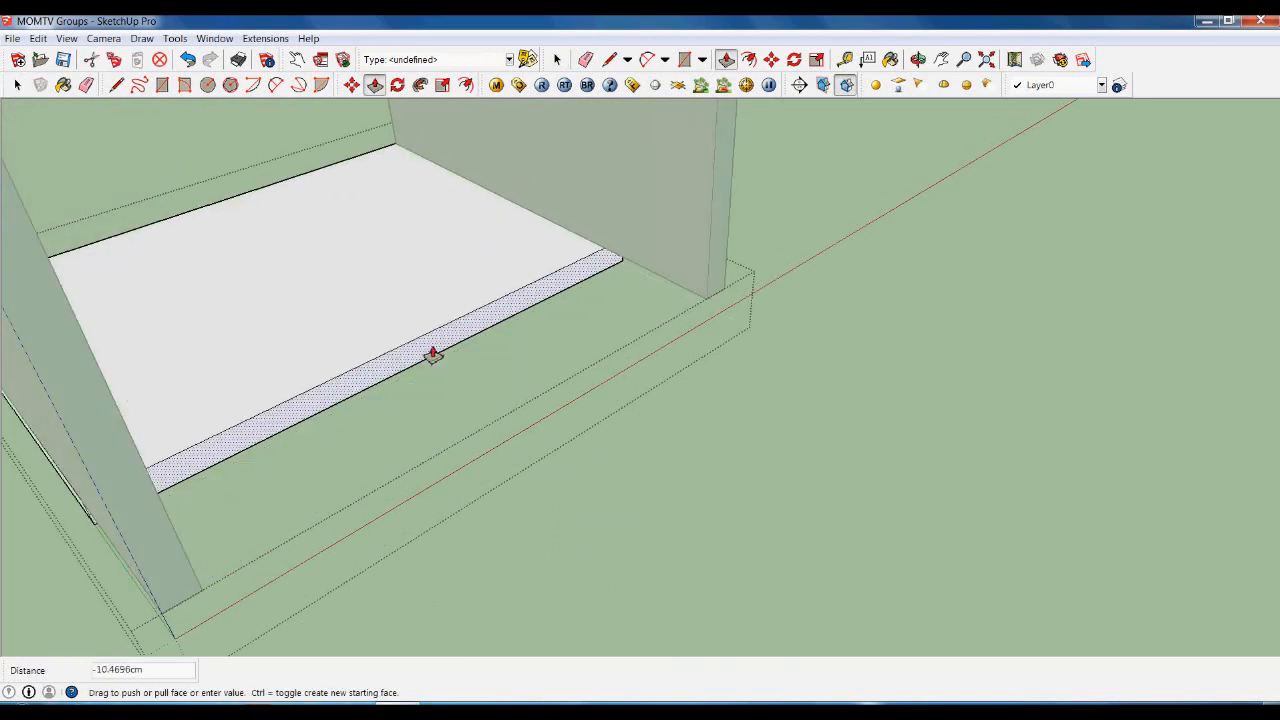
text(10)
key(Return)
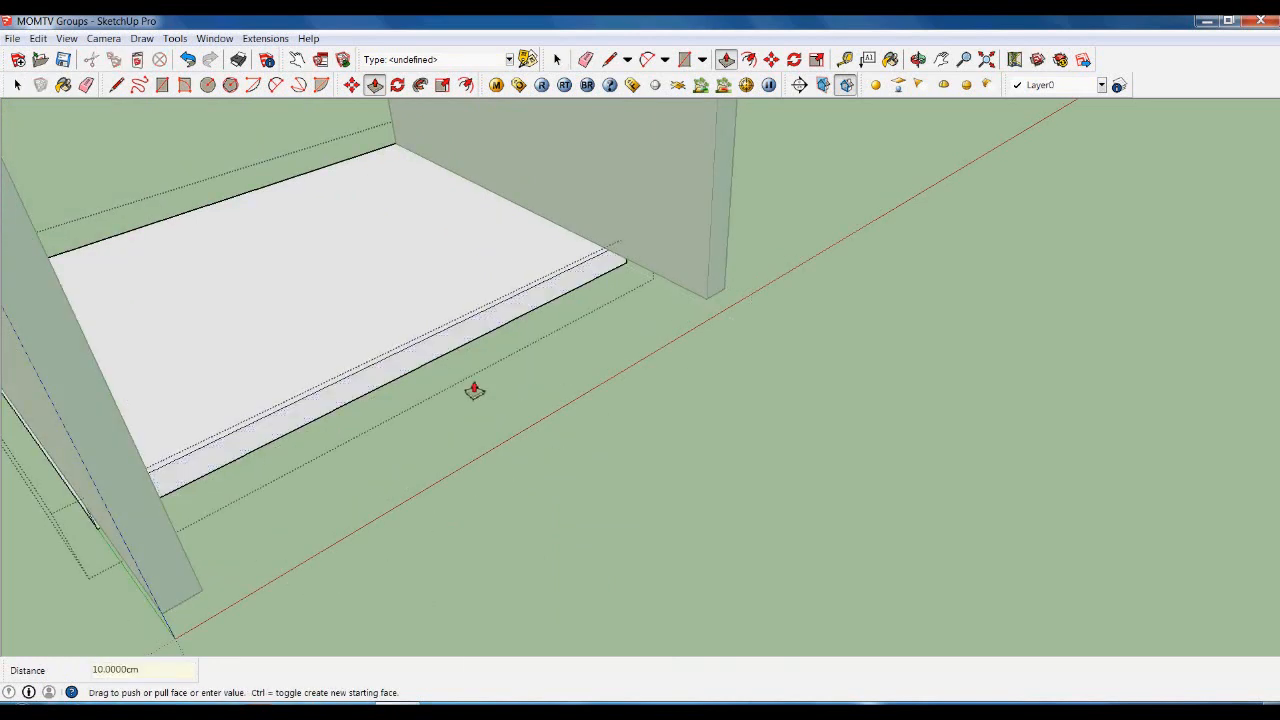
key(space)
click(632, 401)
- Edit the far side panel's group and push its front face back 10 cm, flush with the bottom panel's front edge
right_click(714, 261)
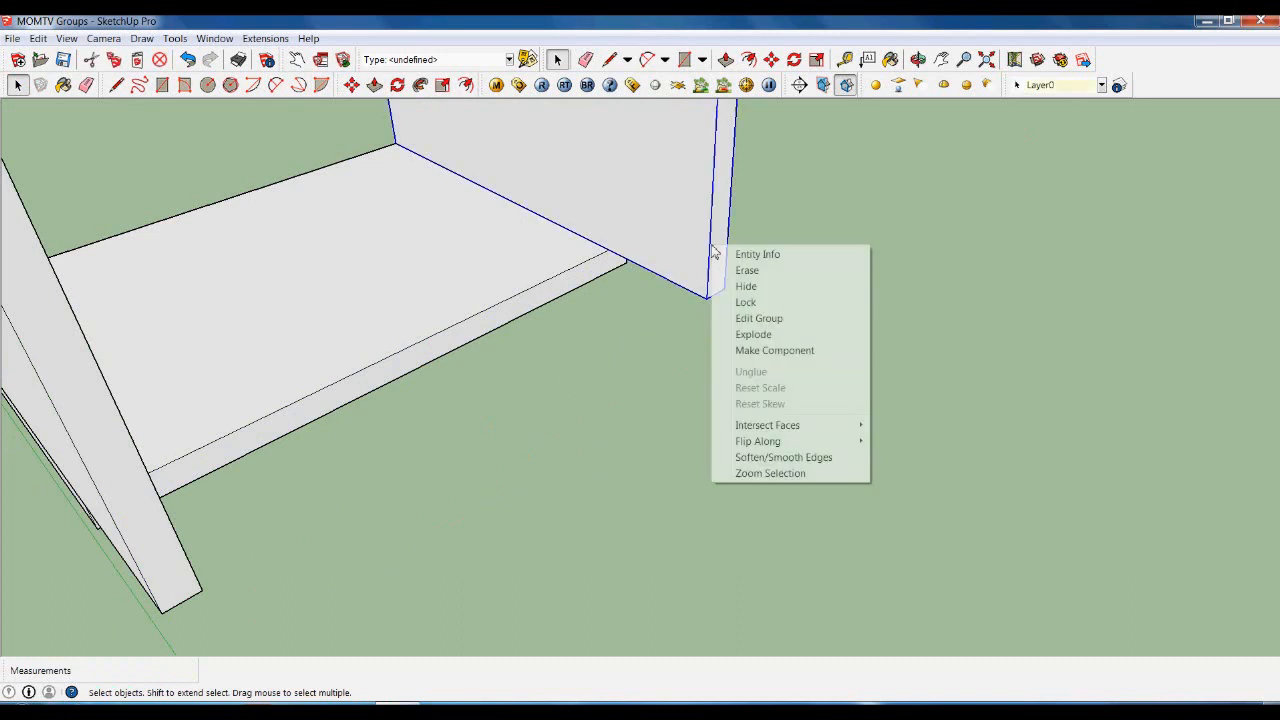
click(757, 317)
key(p)
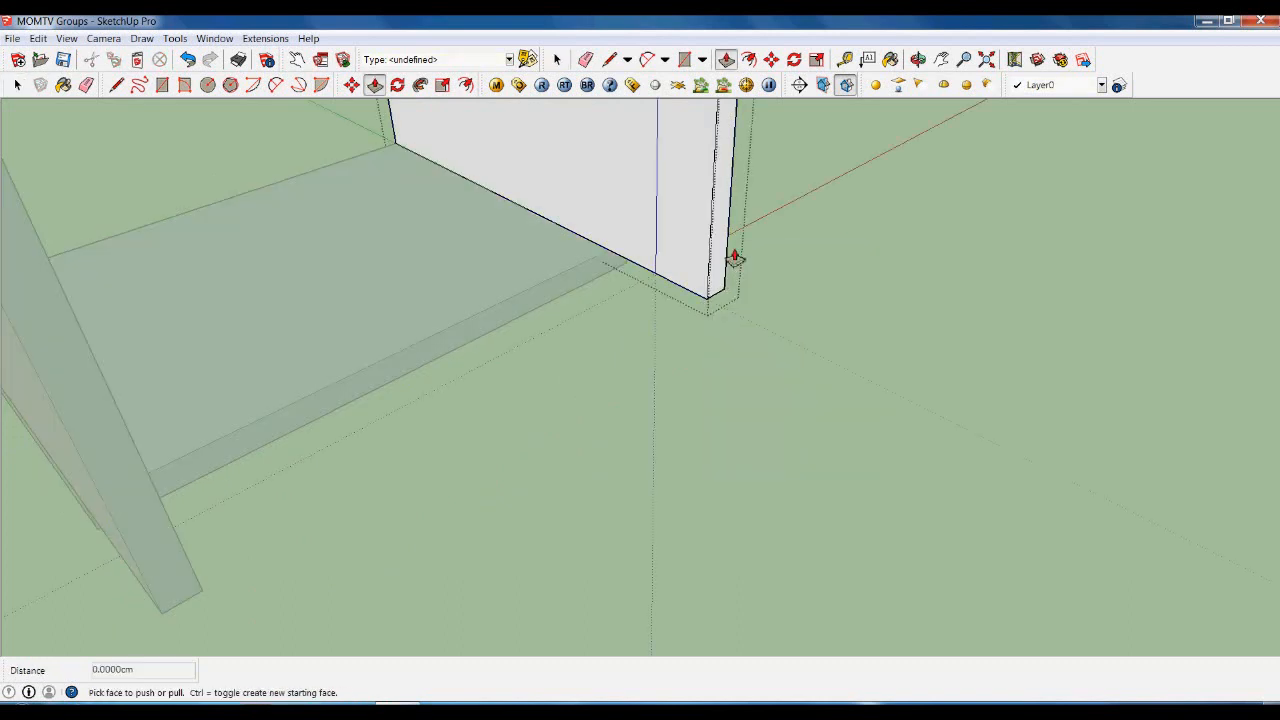
click(733, 256)
click(601, 271)
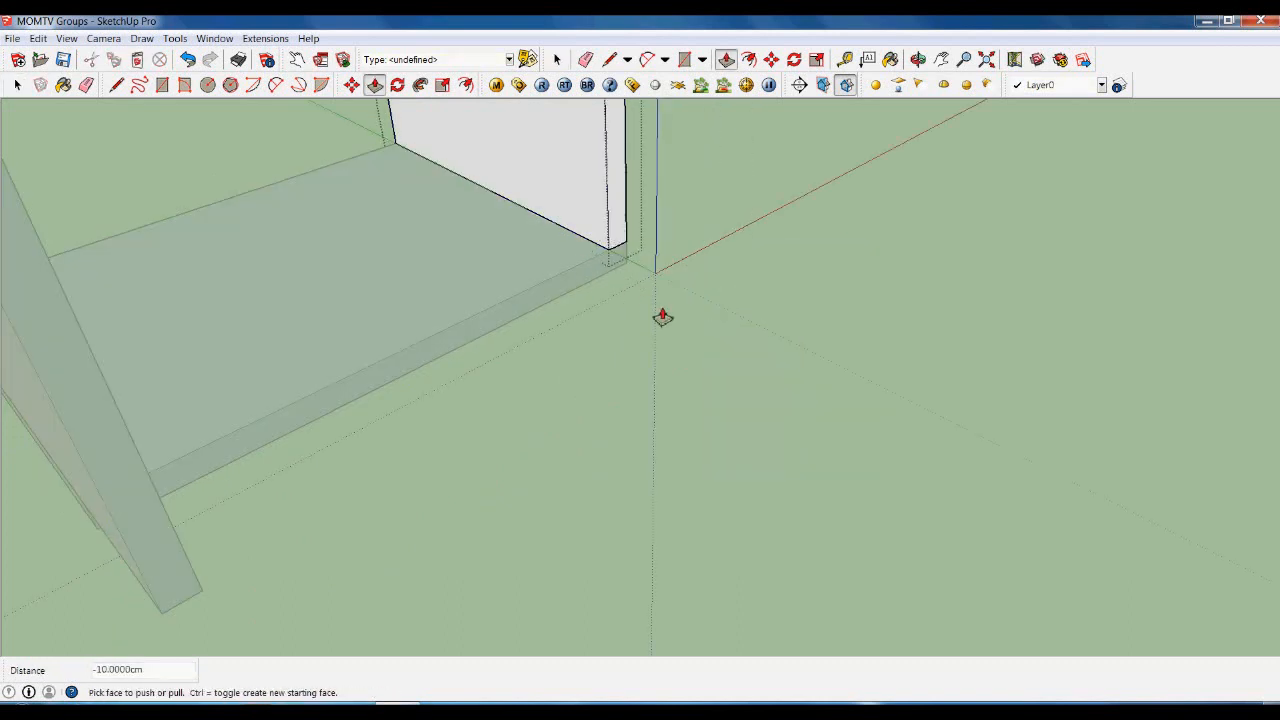